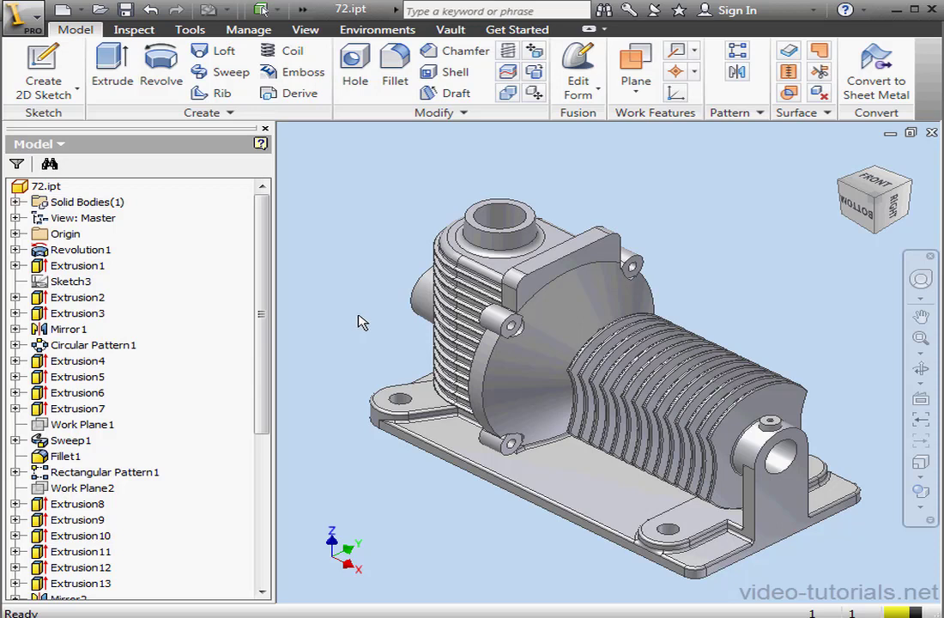
Split the housing solid into two separate bodies, using the YZ Plane as the split tool
click(507, 73)
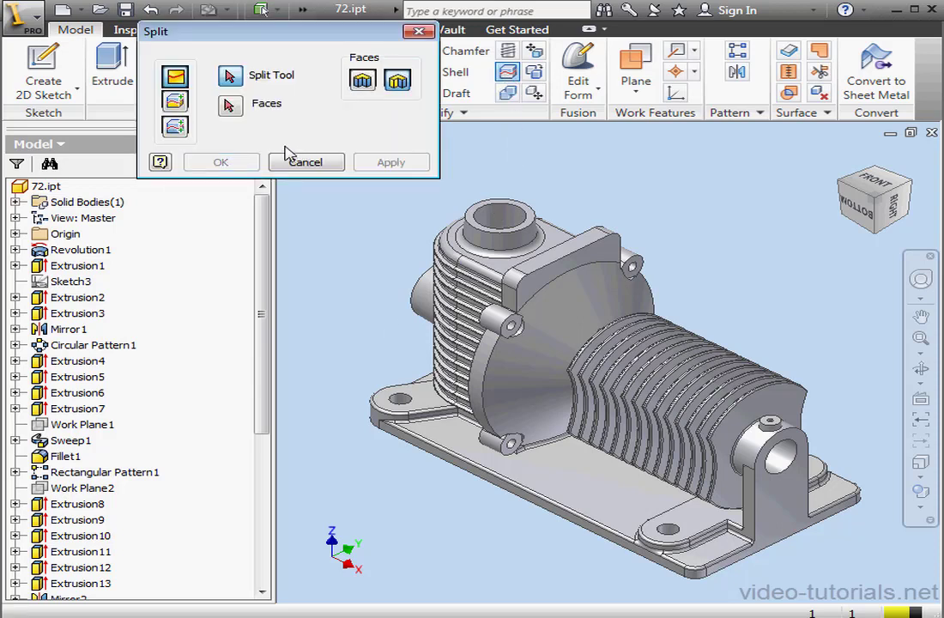
click(175, 127)
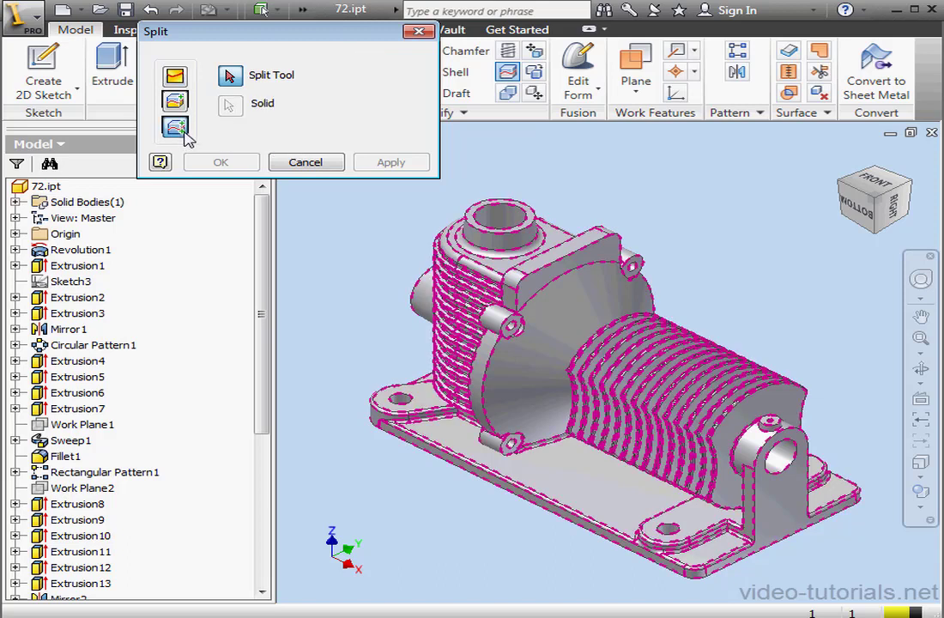
click(15, 234)
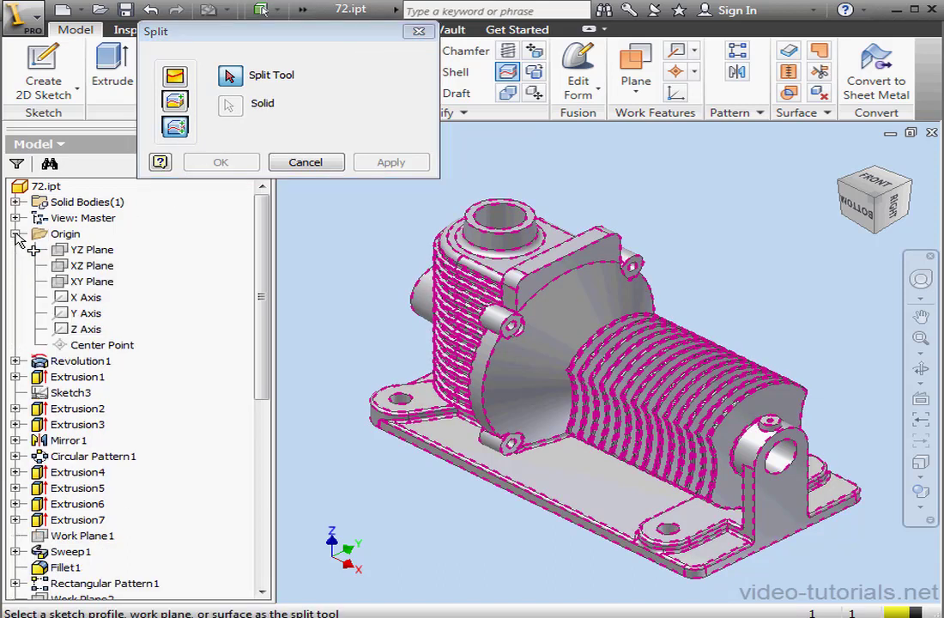
click(67, 250)
click(243, 162)
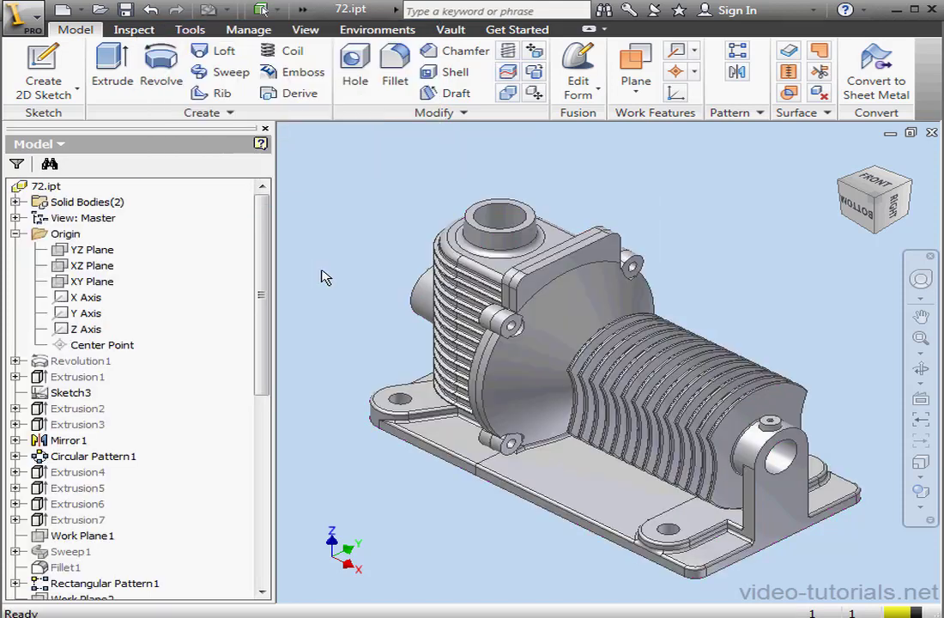
Hide Solid2 to inspect the other half of the split housing, and make it visible again
click(14, 201)
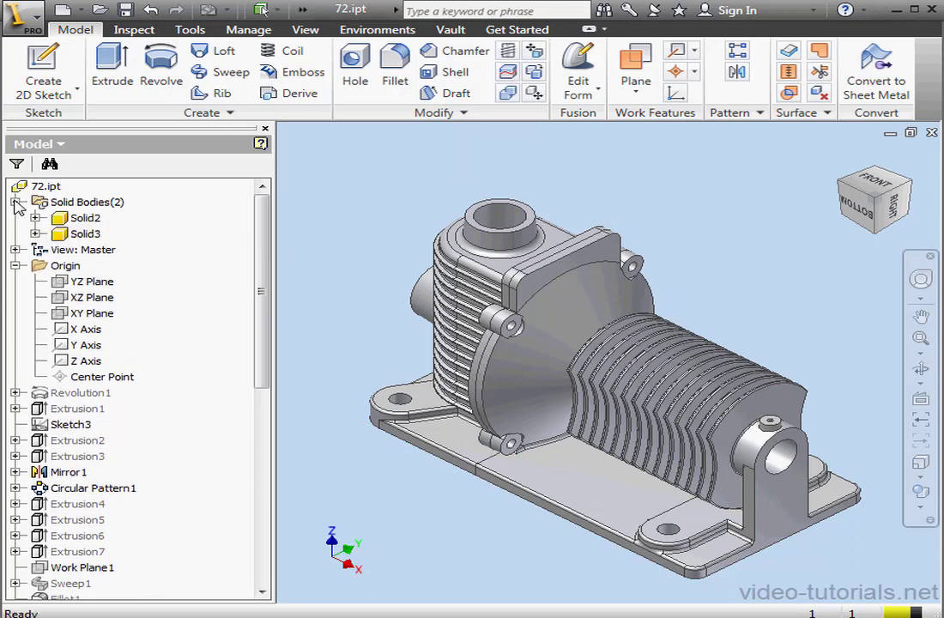
click(66, 218)
right_click(67, 218)
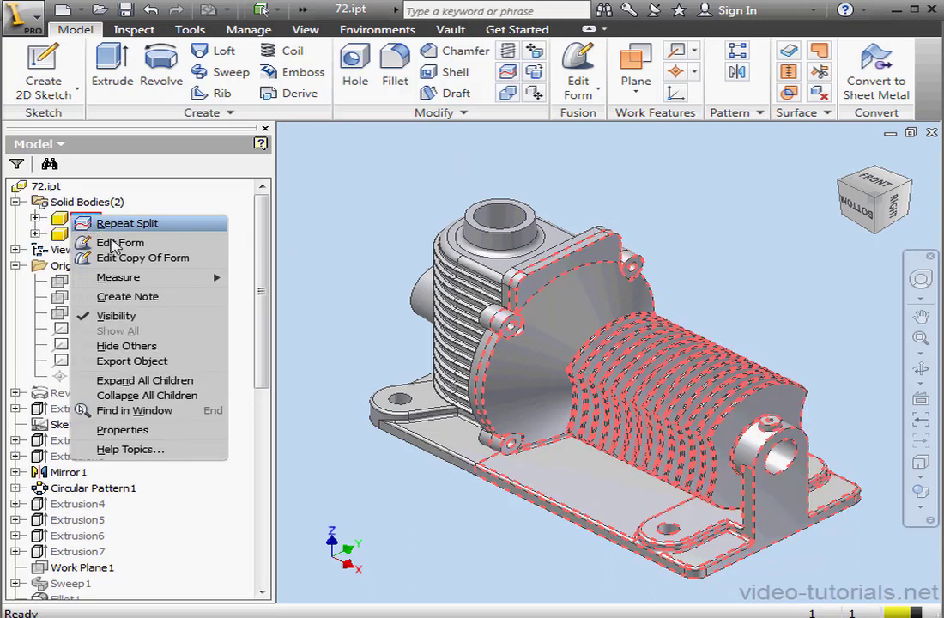
click(125, 318)
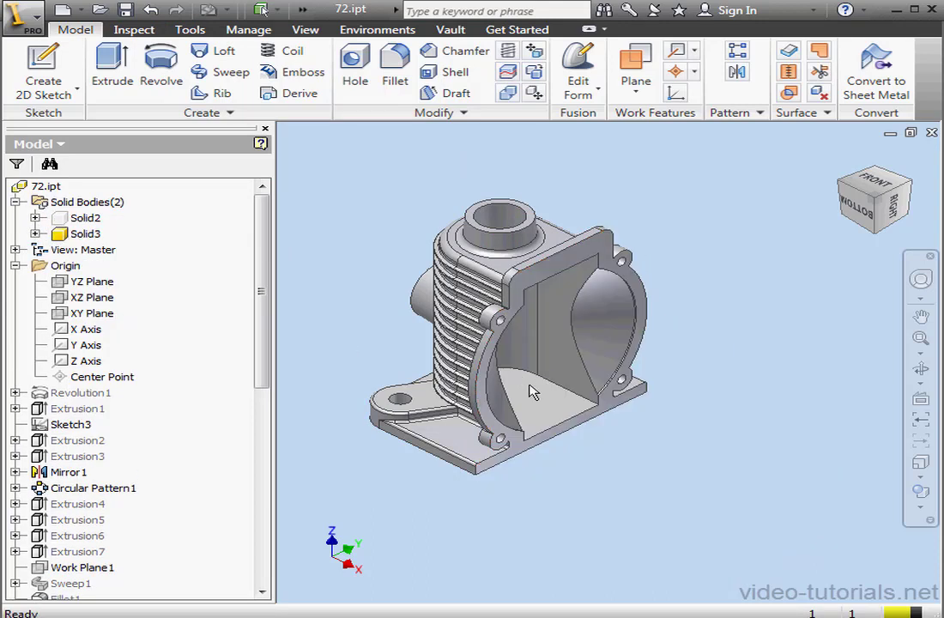
click(82, 218)
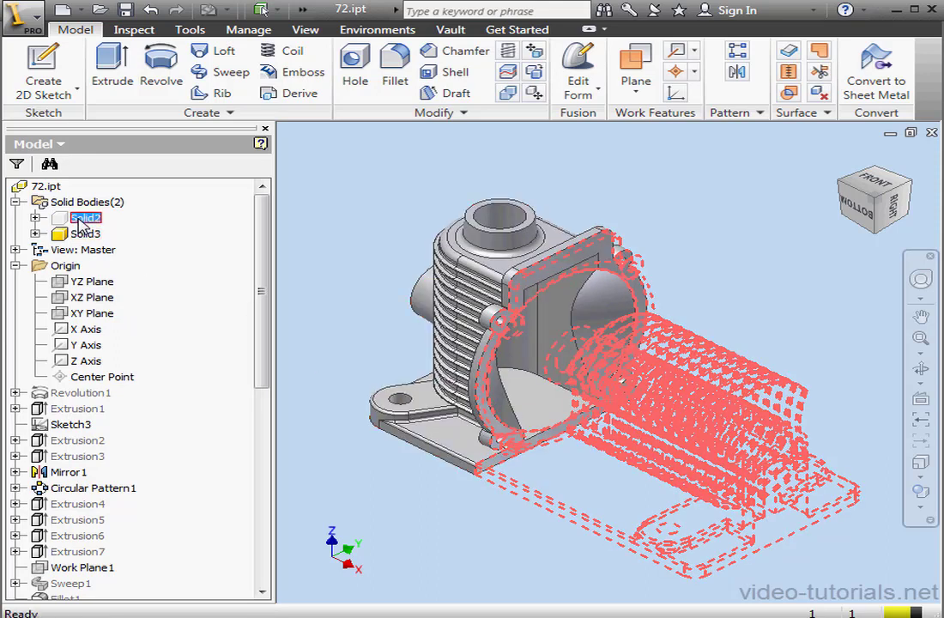
right_click(82, 217)
click(151, 319)
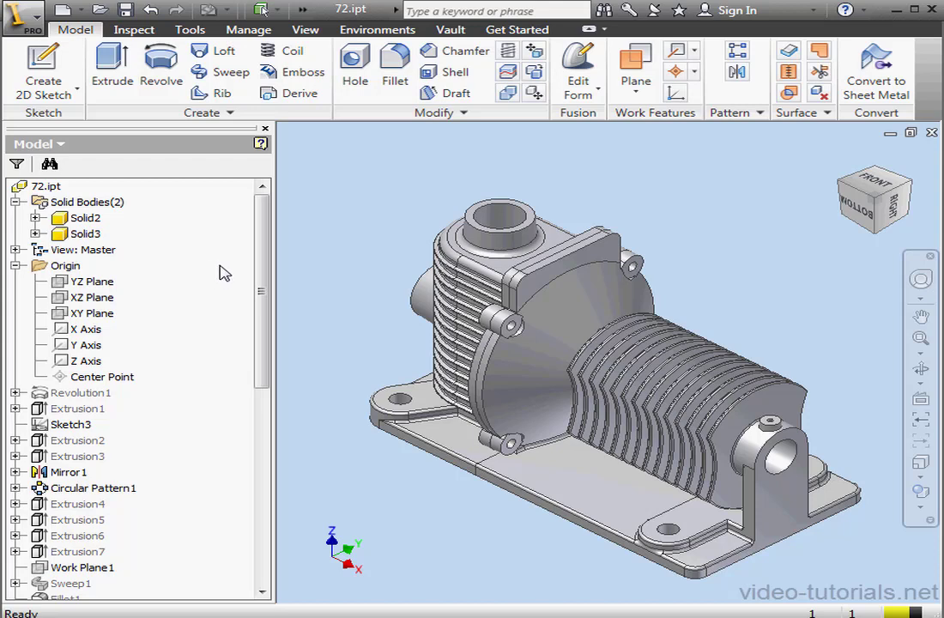
Start the Make Part command with only Solid2 included among the solid bodies, accepting that it is marked for export
click(86, 220)
right_click(88, 224)
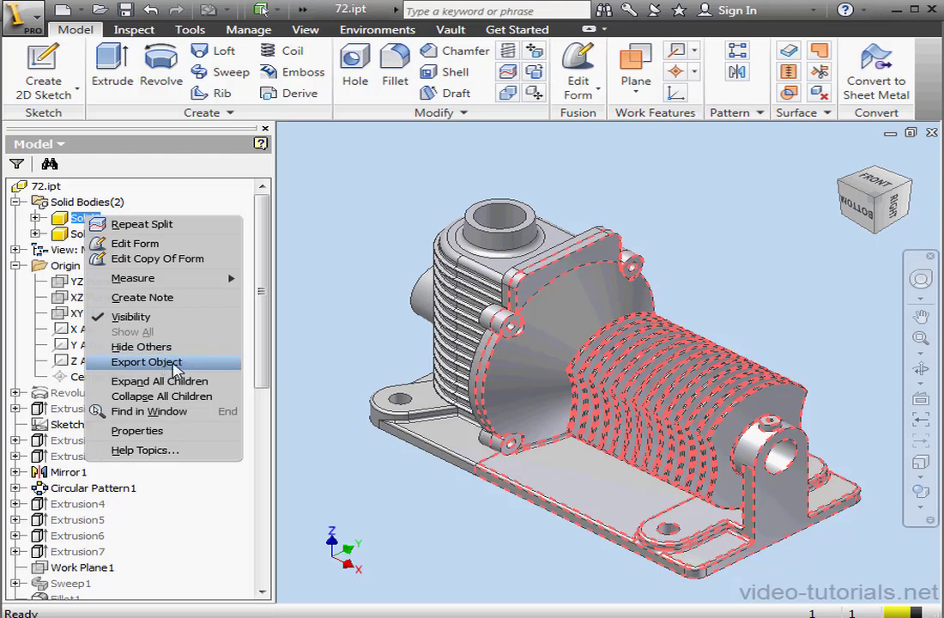
key(Escape)
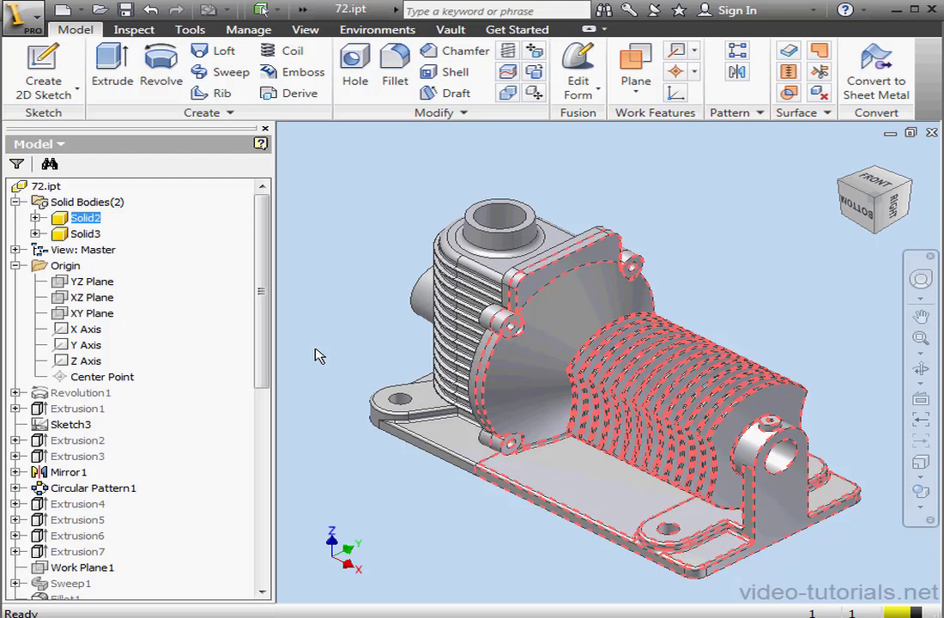
click(248, 31)
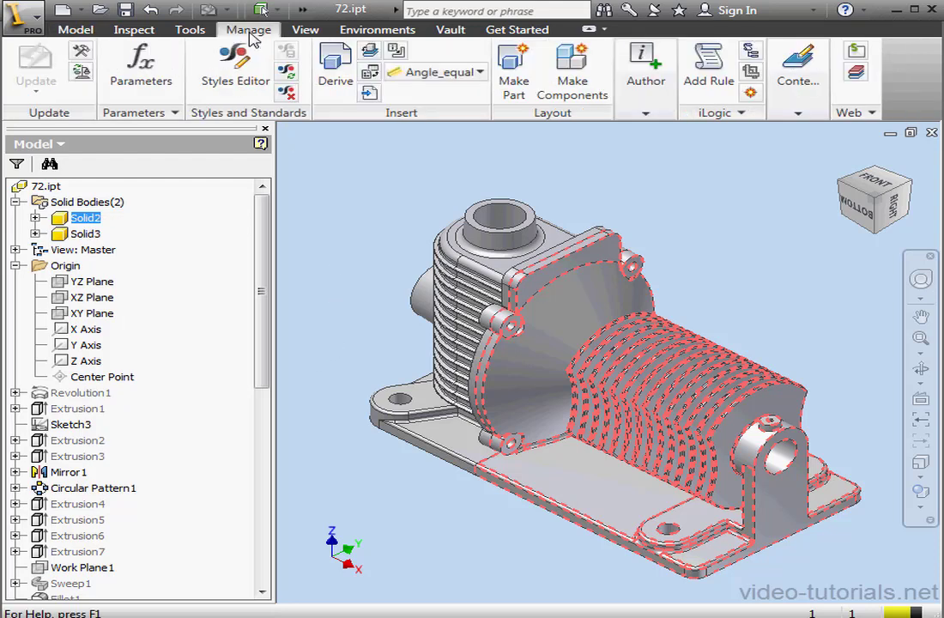
click(517, 86)
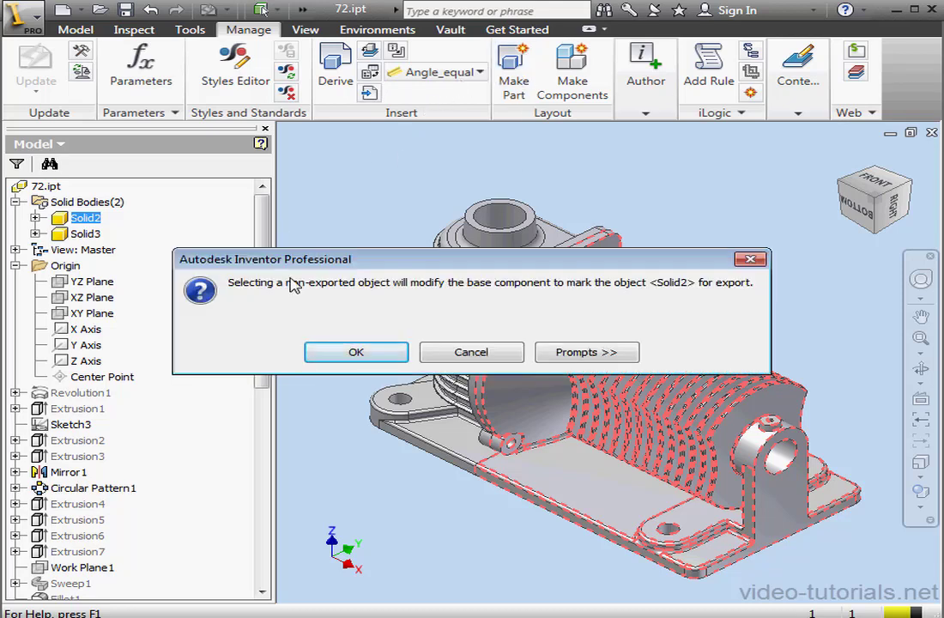
click(366, 354)
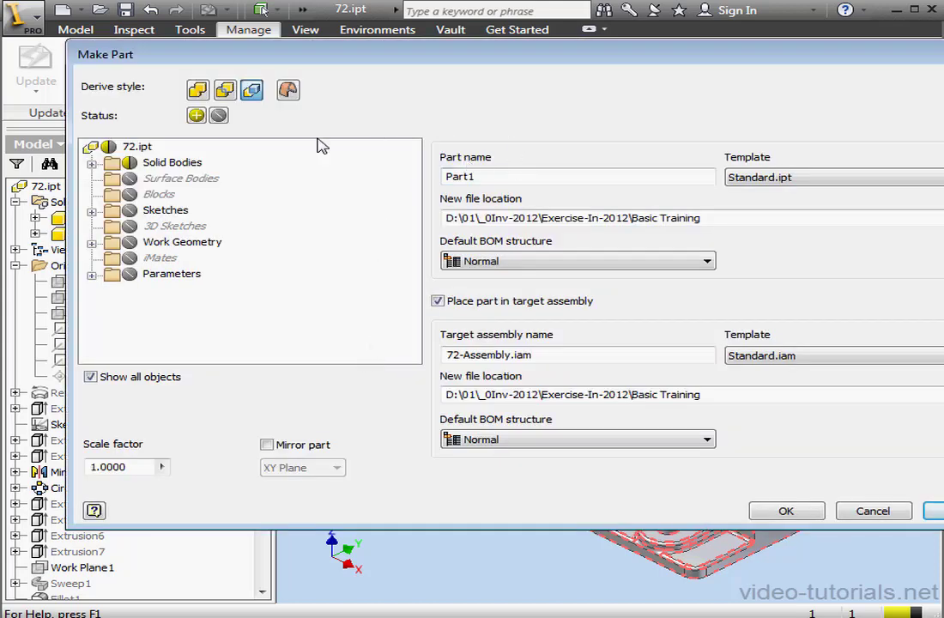
click(91, 163)
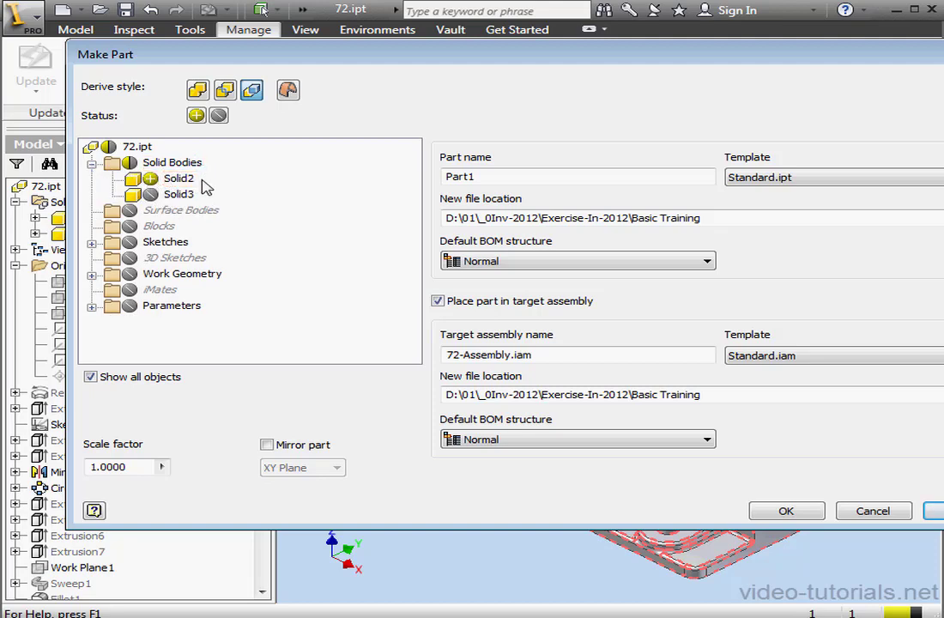
click(152, 180)
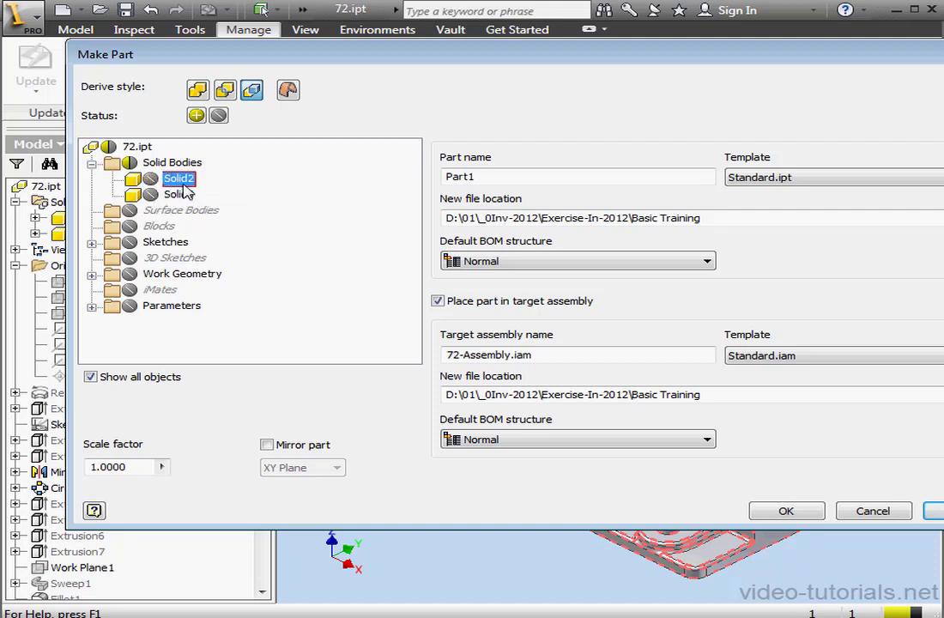
click(152, 182)
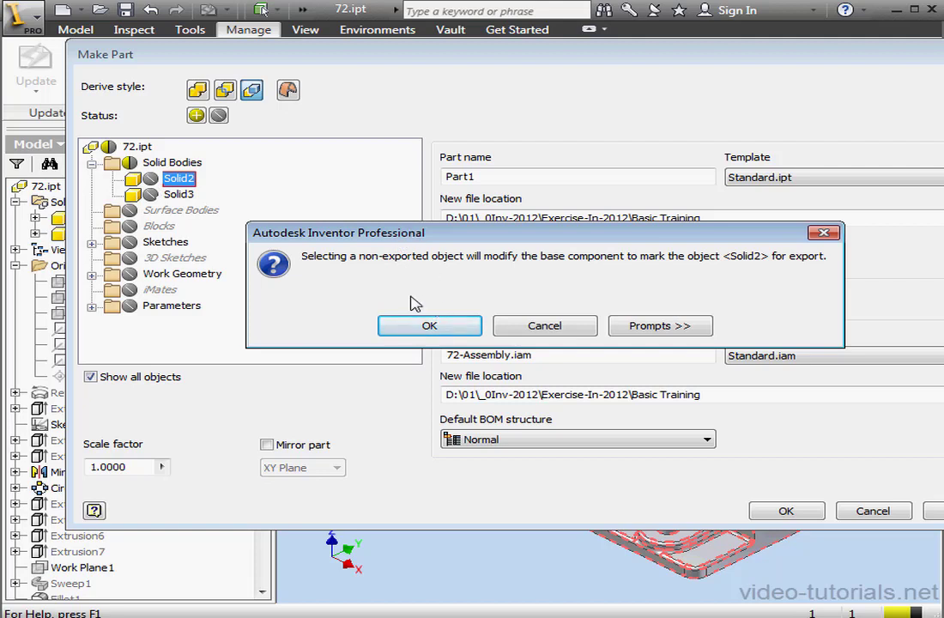
click(430, 329)
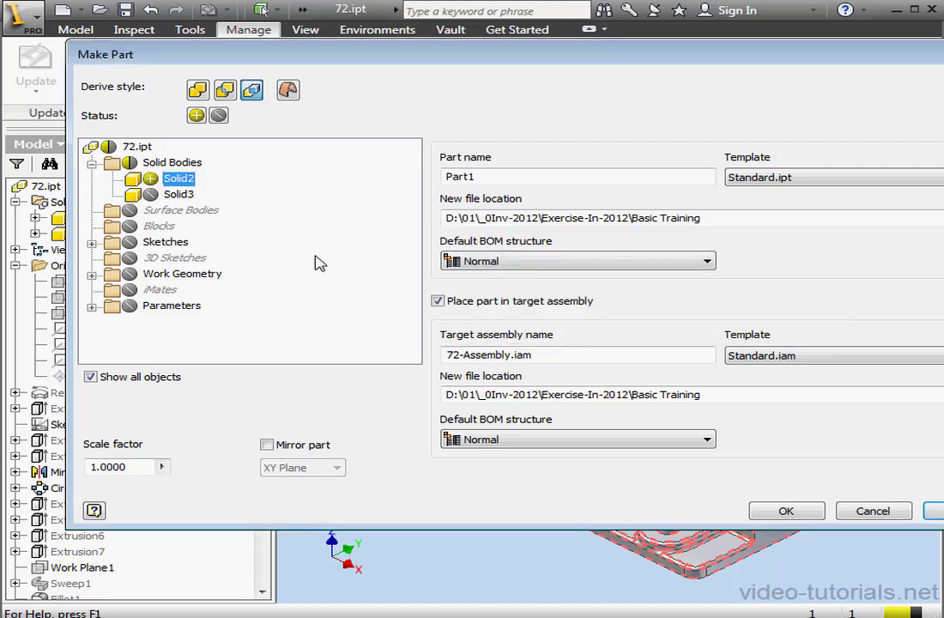
Name the part 72-1 and create it, placed in the target assembly 72-Assembly.iam
click(485, 177)
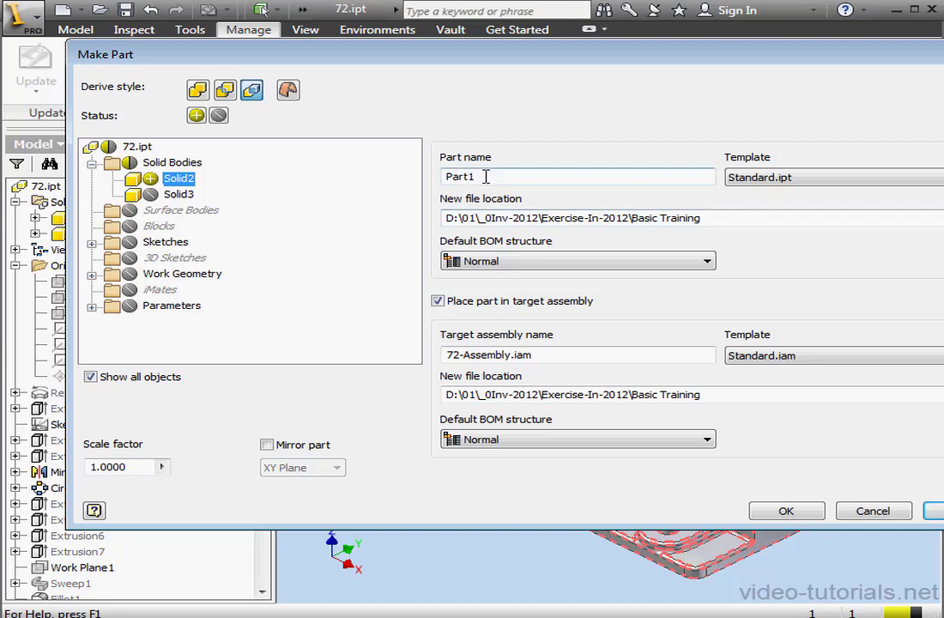
drag(485, 177, 444, 200)
text(72-1)
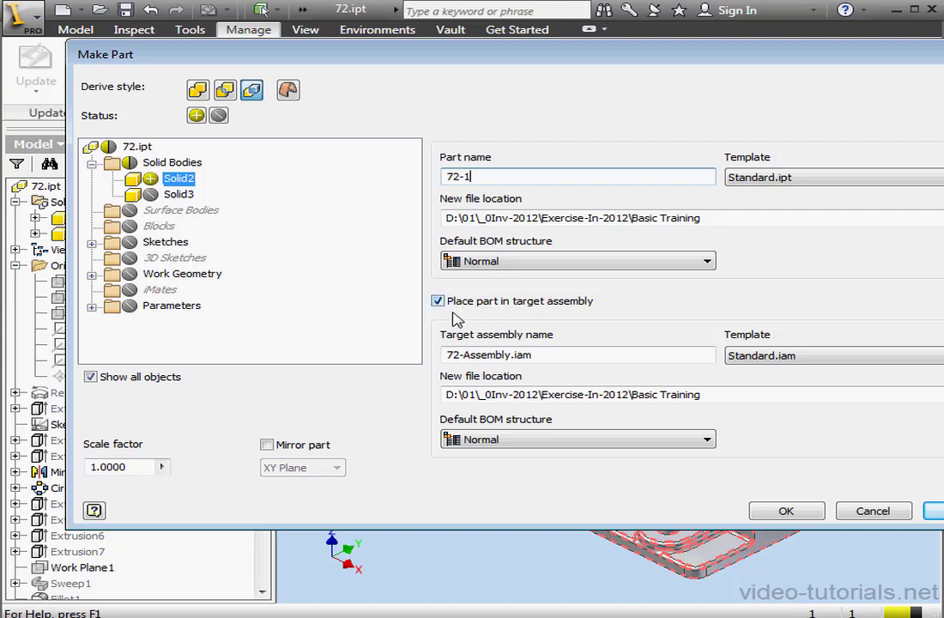
click(786, 512)
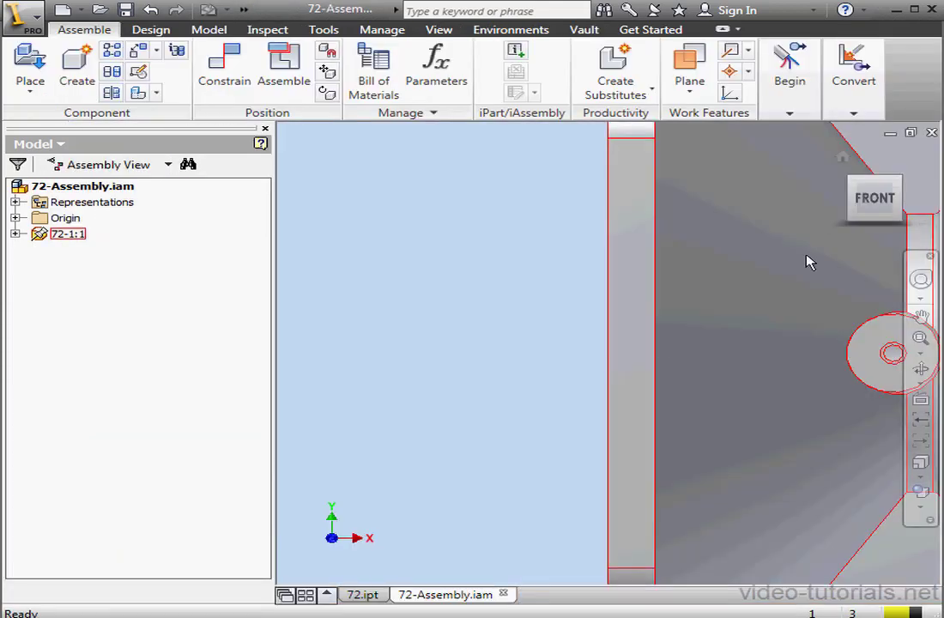
Unground component 72-1 in the assembly and move it a short distance
click(842, 157)
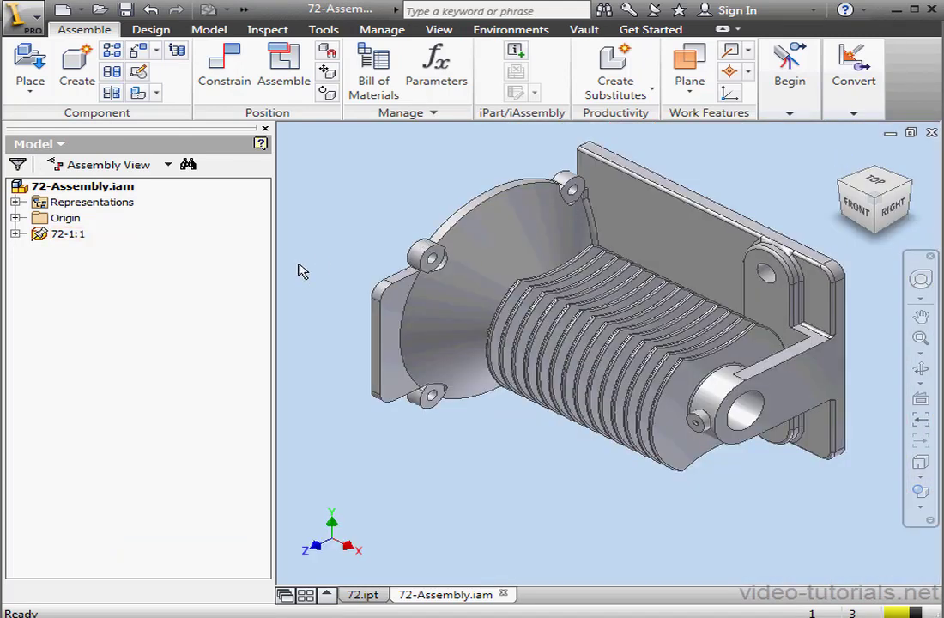
click(15, 235)
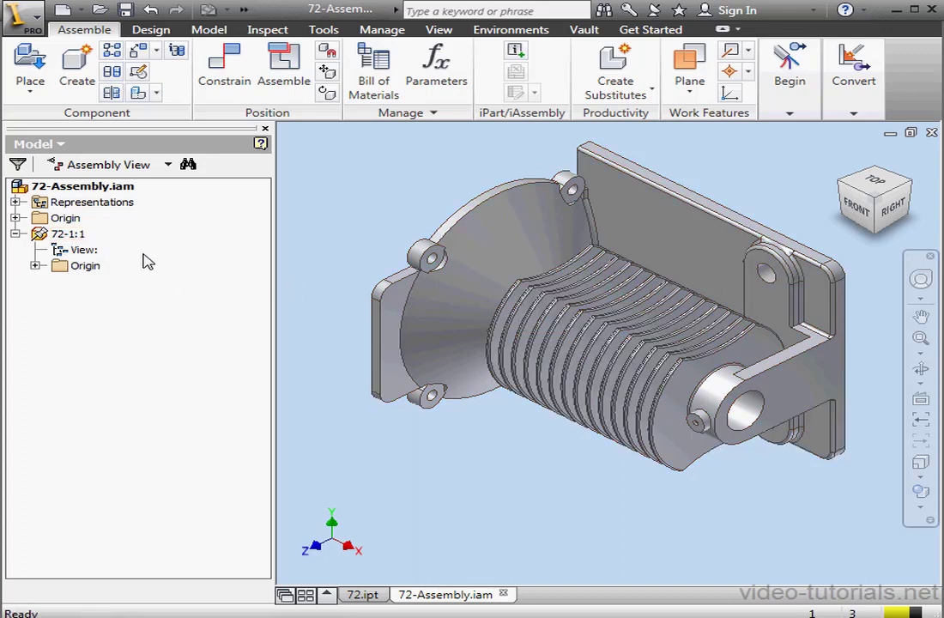
right_click(53, 233)
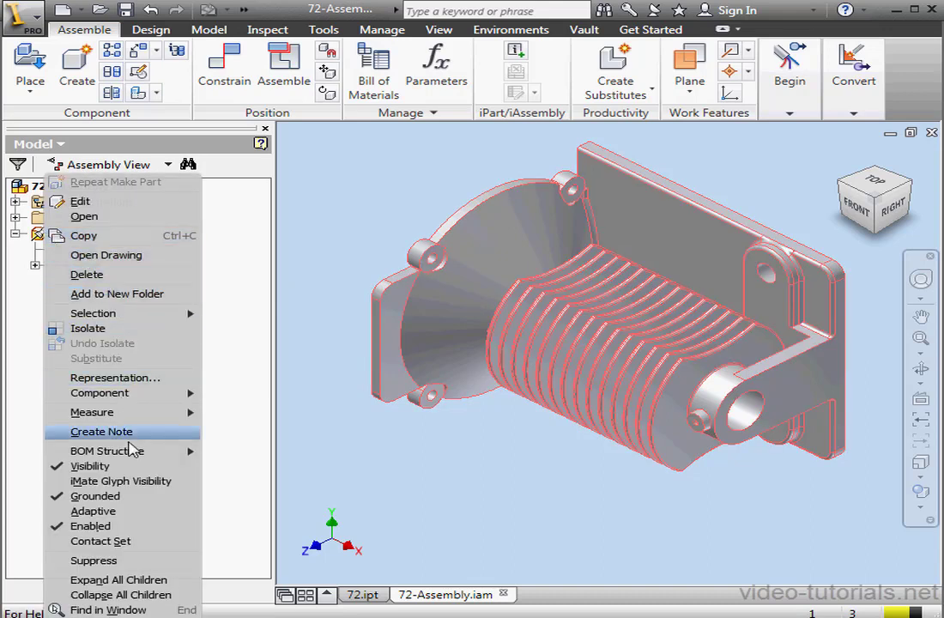
click(122, 498)
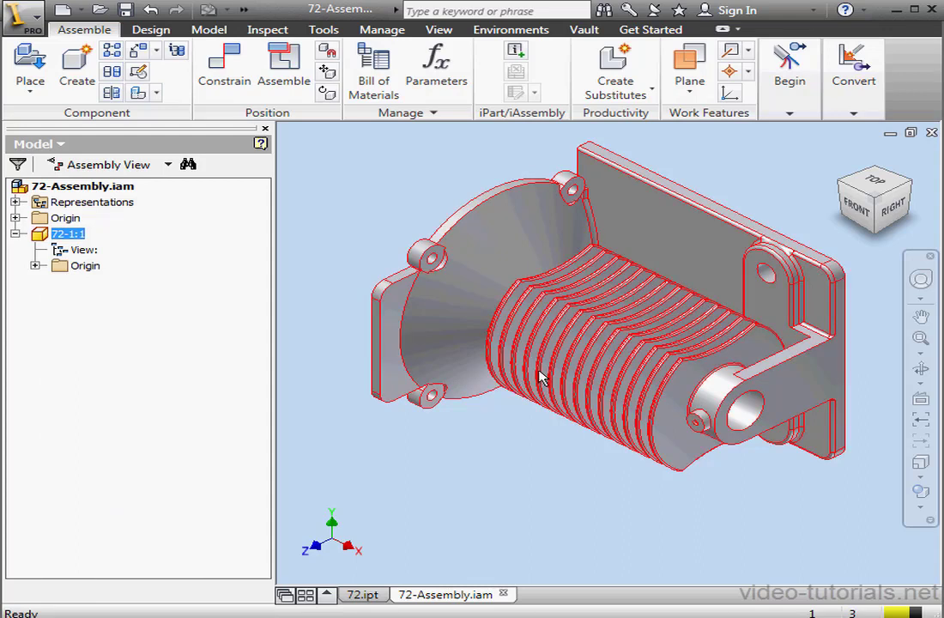
drag(562, 336, 521, 352)
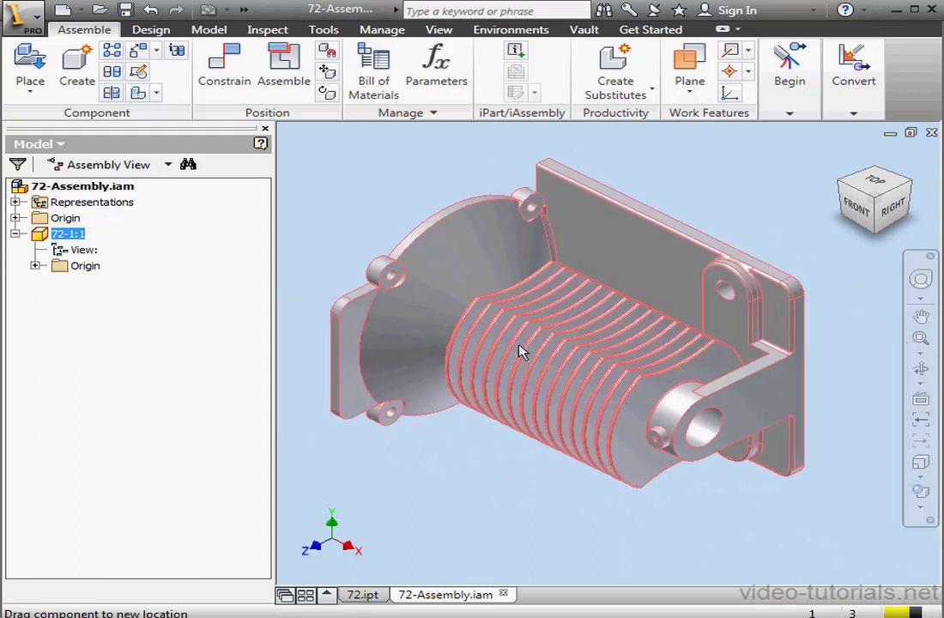
Ground component 72-1 at its new location and try to move it
right_click(40, 234)
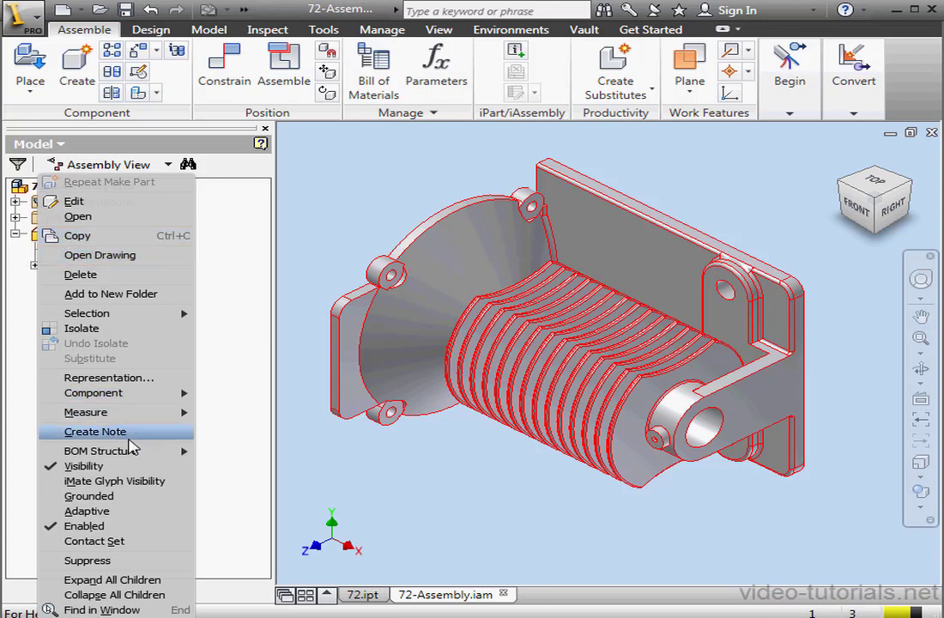
click(127, 497)
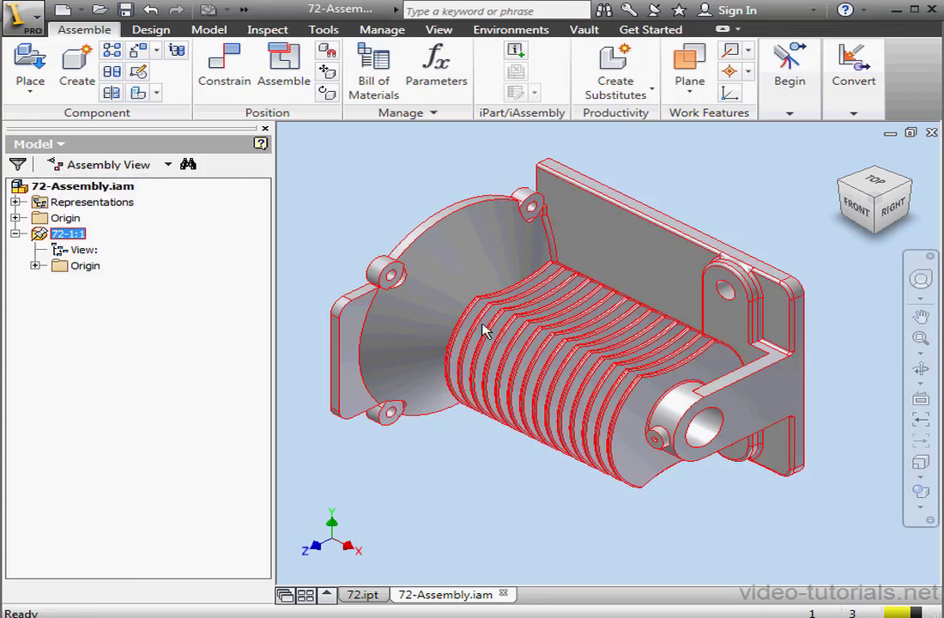
drag(482, 328, 470, 439)
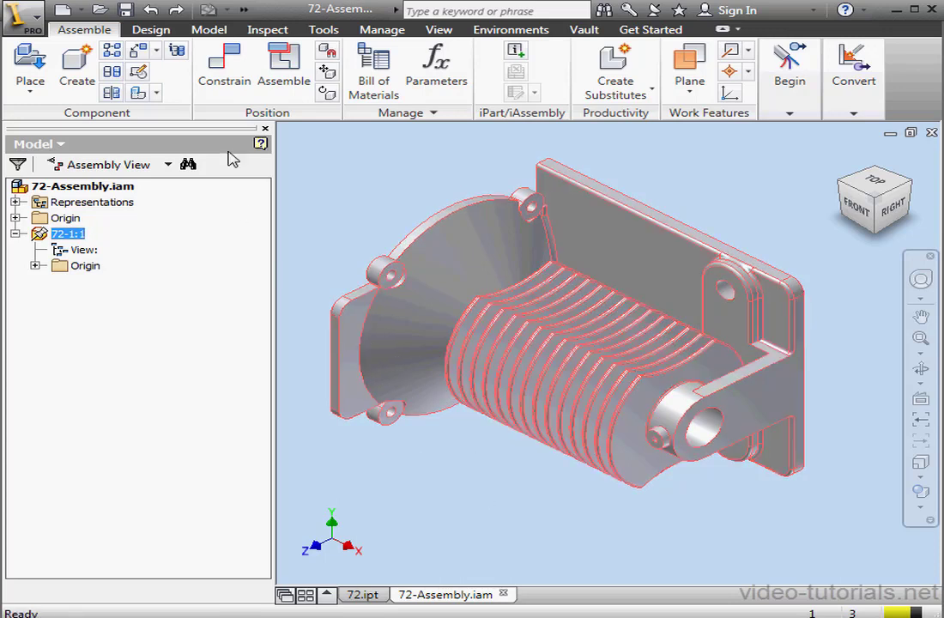
Save 72-Assembly.iam with all its dependent files and return to 72.ipt
click(126, 12)
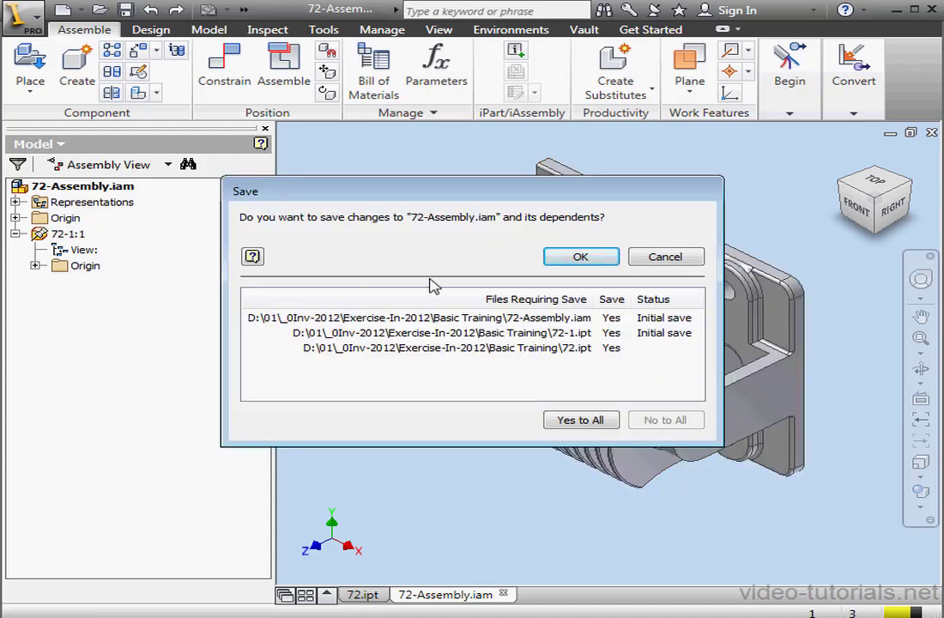
click(583, 256)
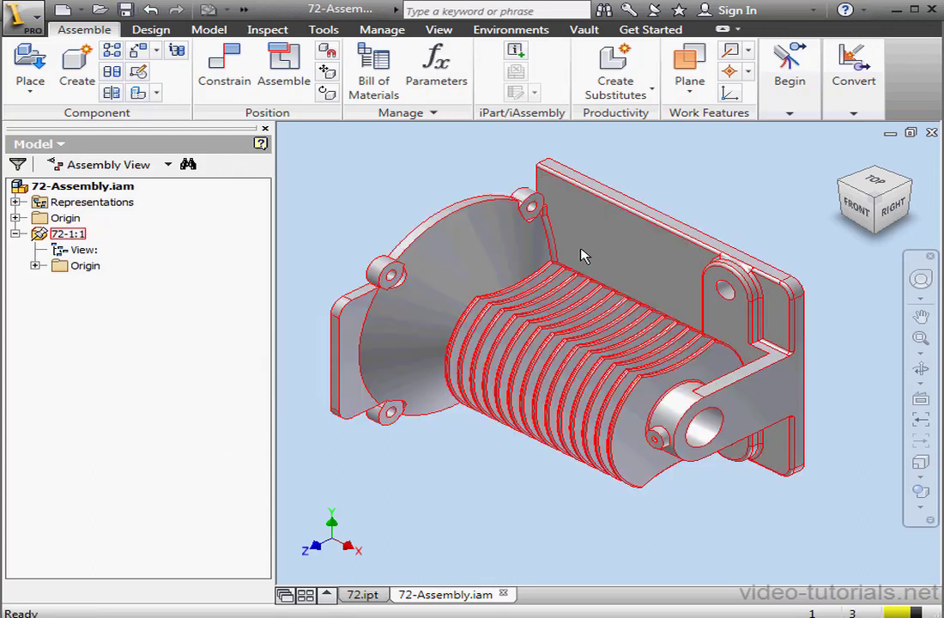
click(362, 593)
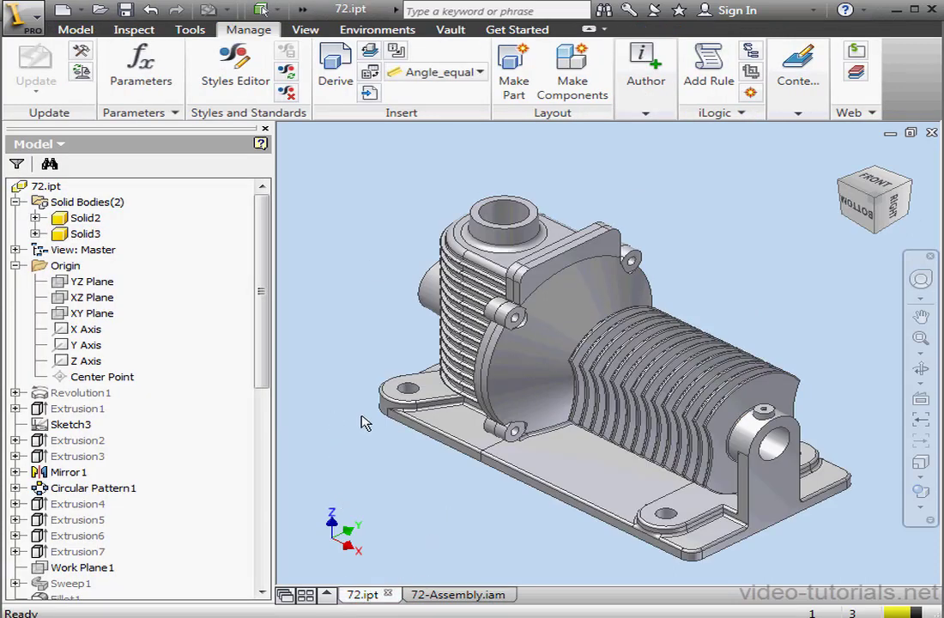
right_click(88, 233)
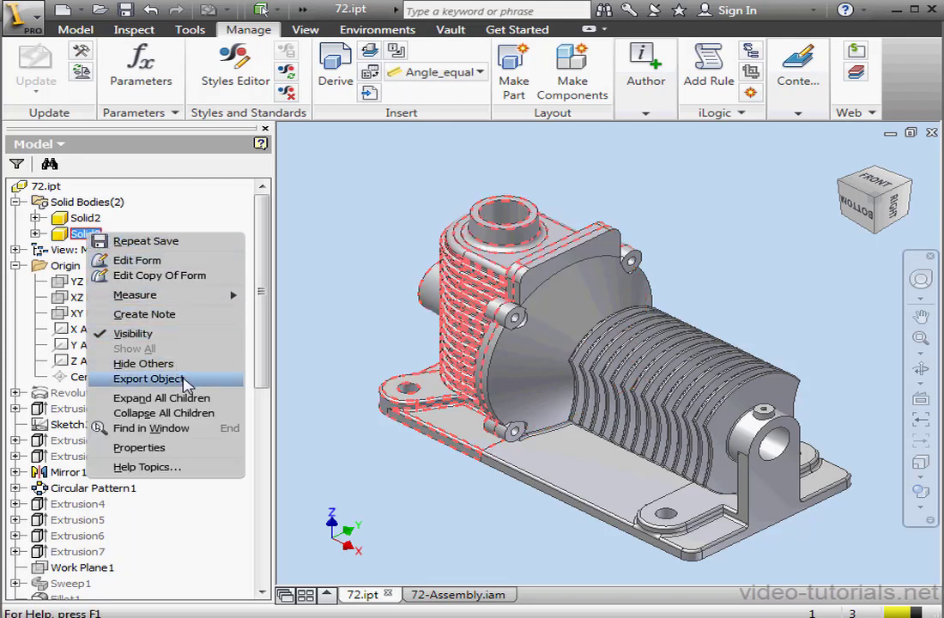
key(Escape)
click(364, 245)
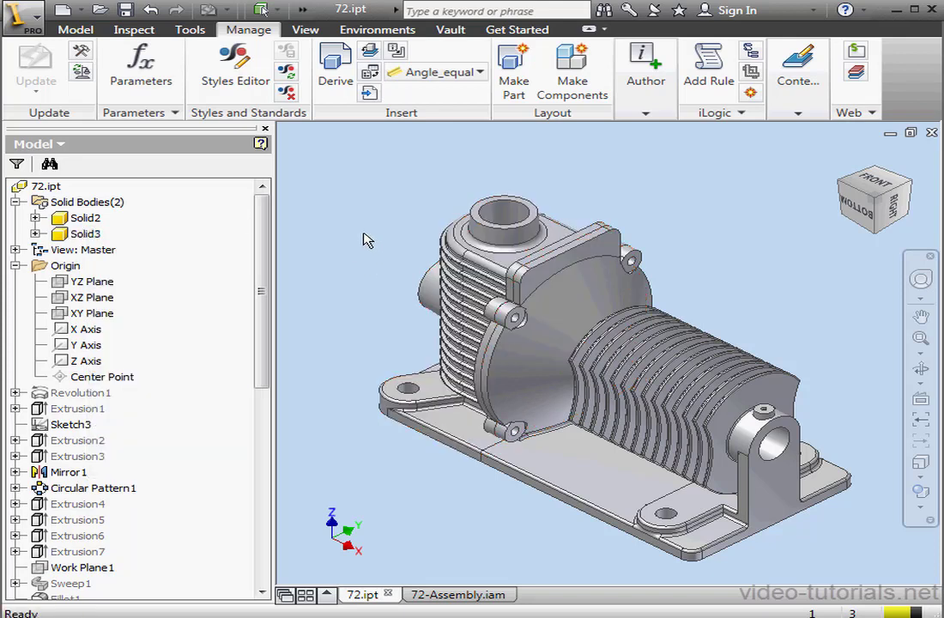
Start making a new part from 72.ipt and include only Solid3 in it
click(513, 69)
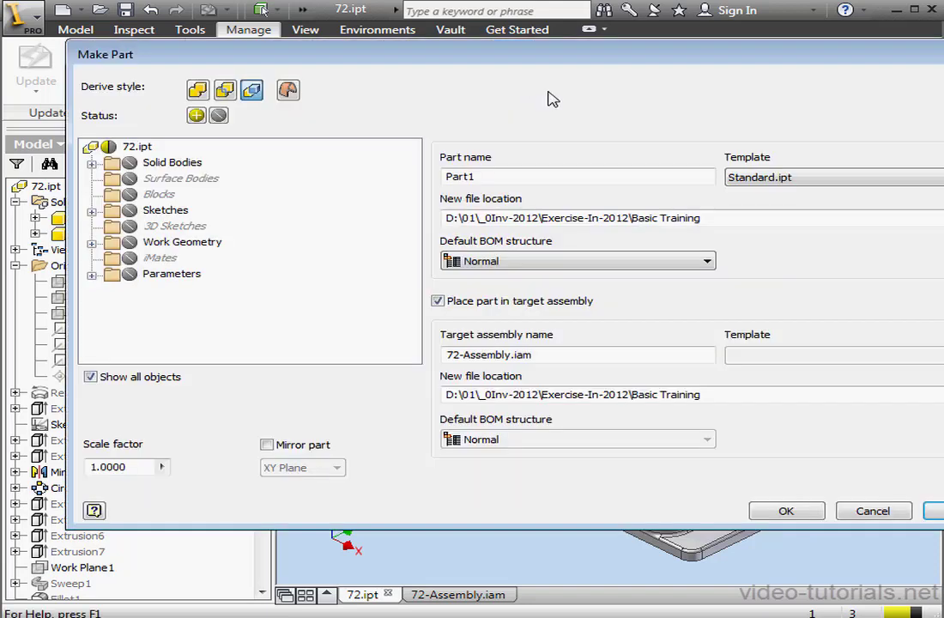
click(91, 162)
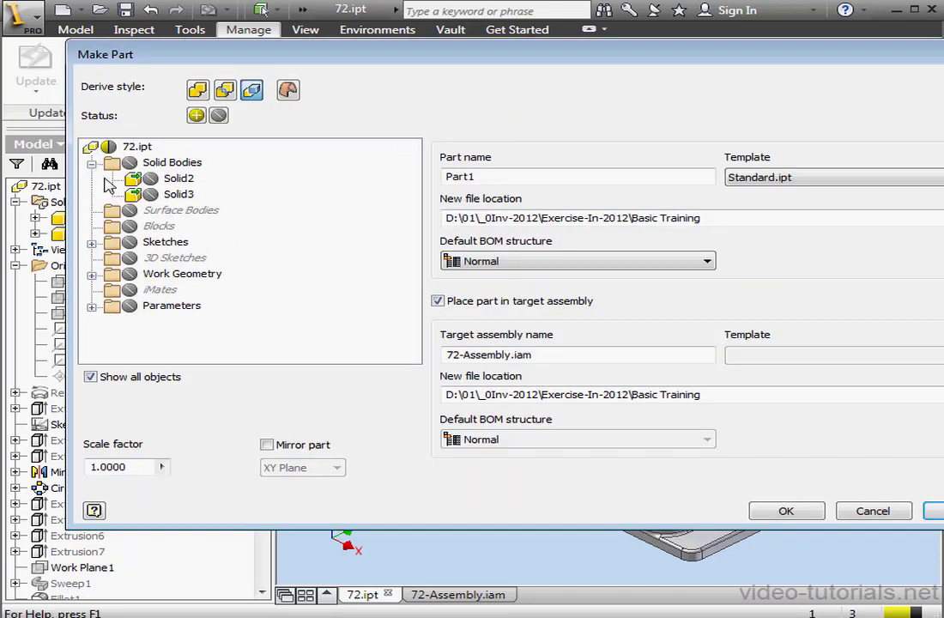
click(151, 195)
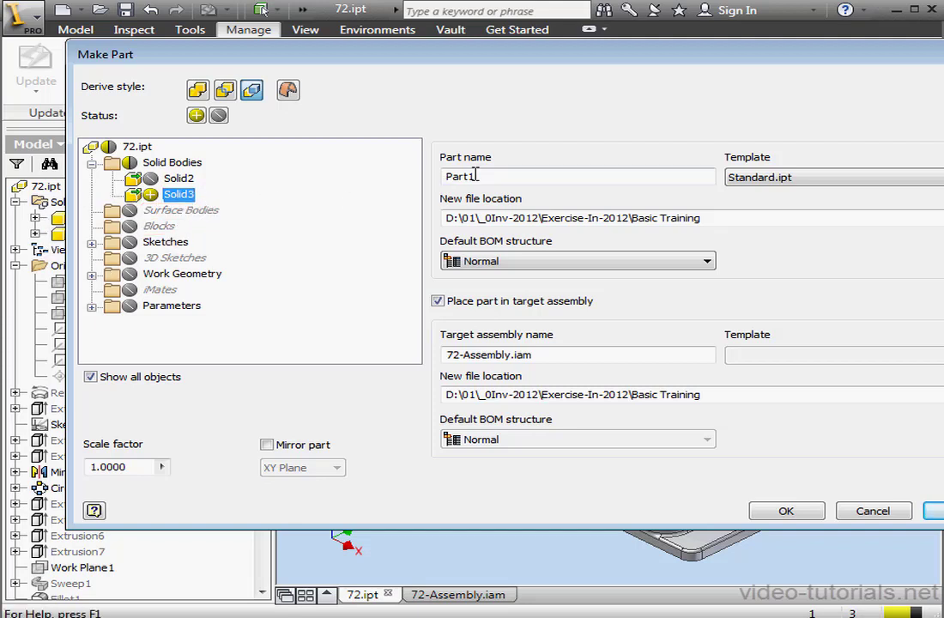
Name the part 72-2, turn off placing it in the target assembly, and create it
drag(486, 177, 439, 184)
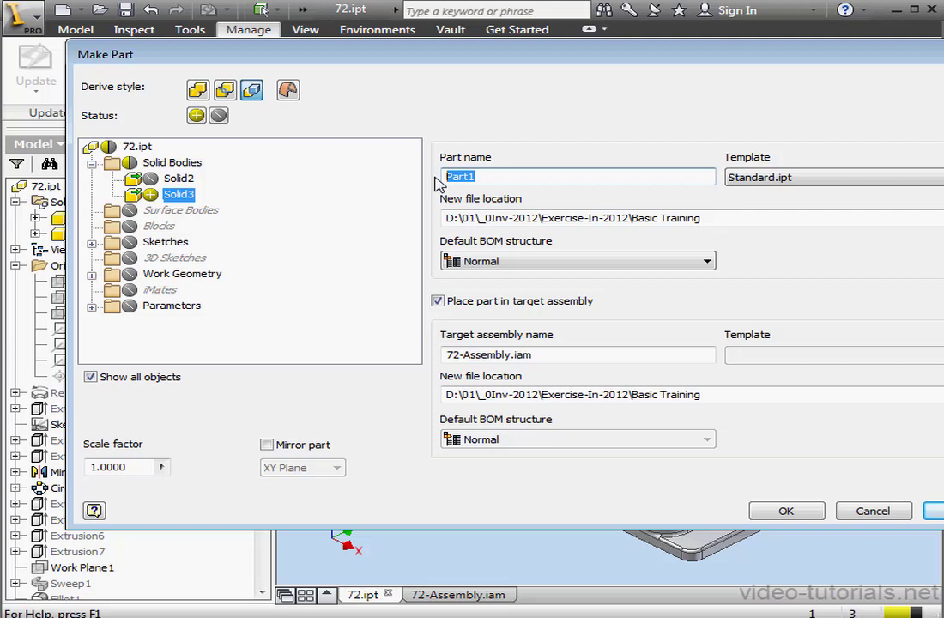
text(72)
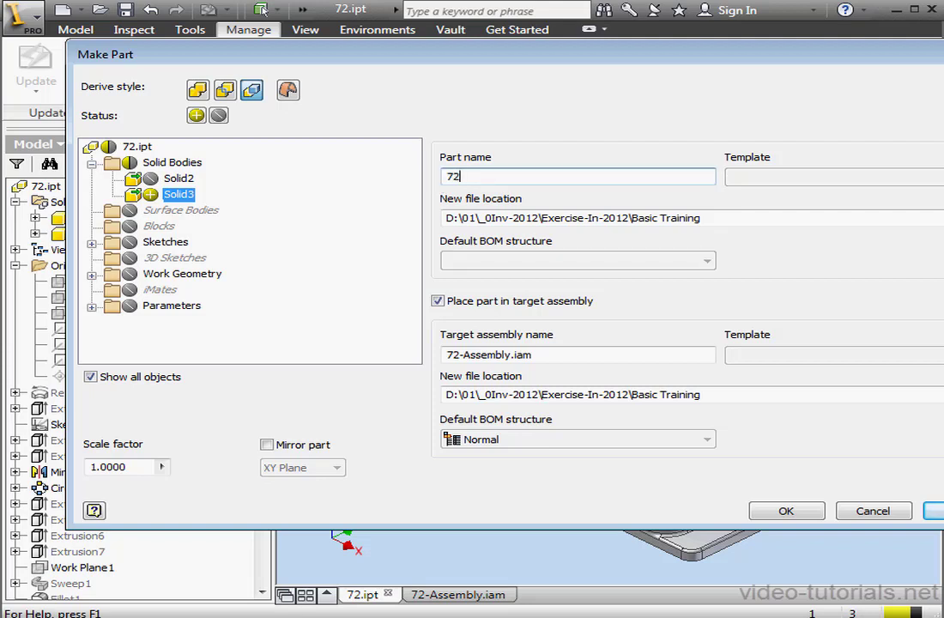
text(-2)
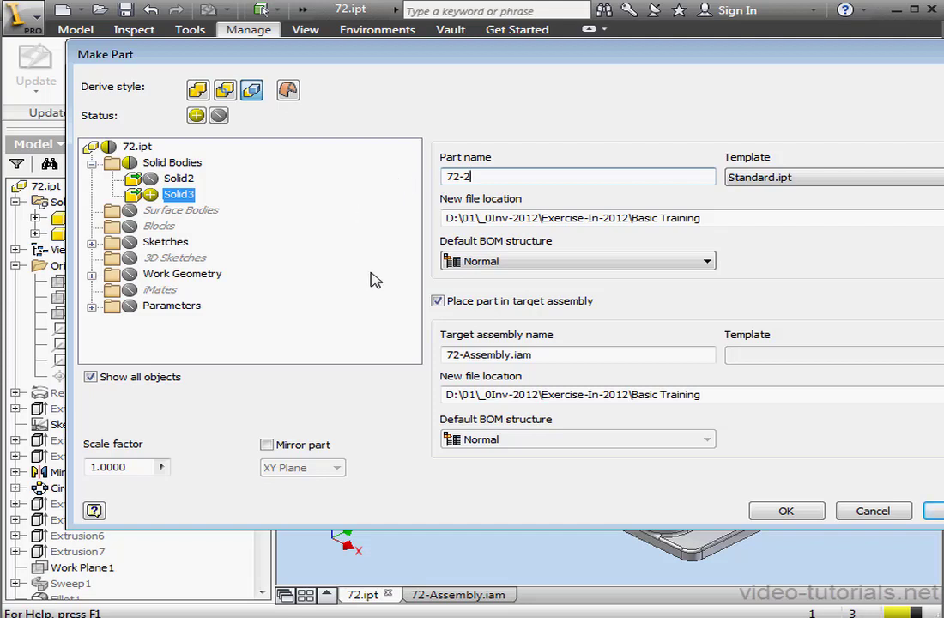
click(439, 301)
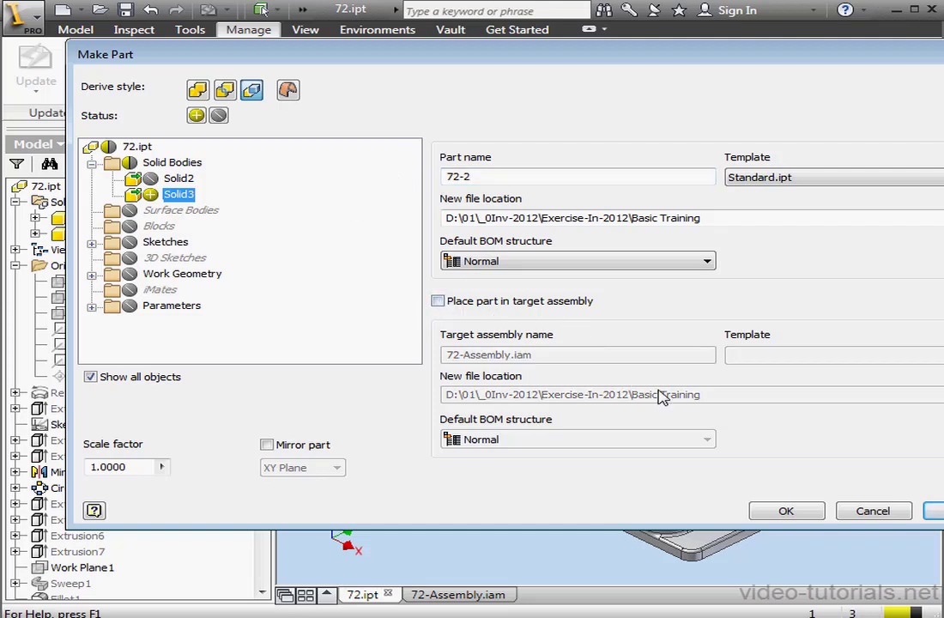
click(785, 511)
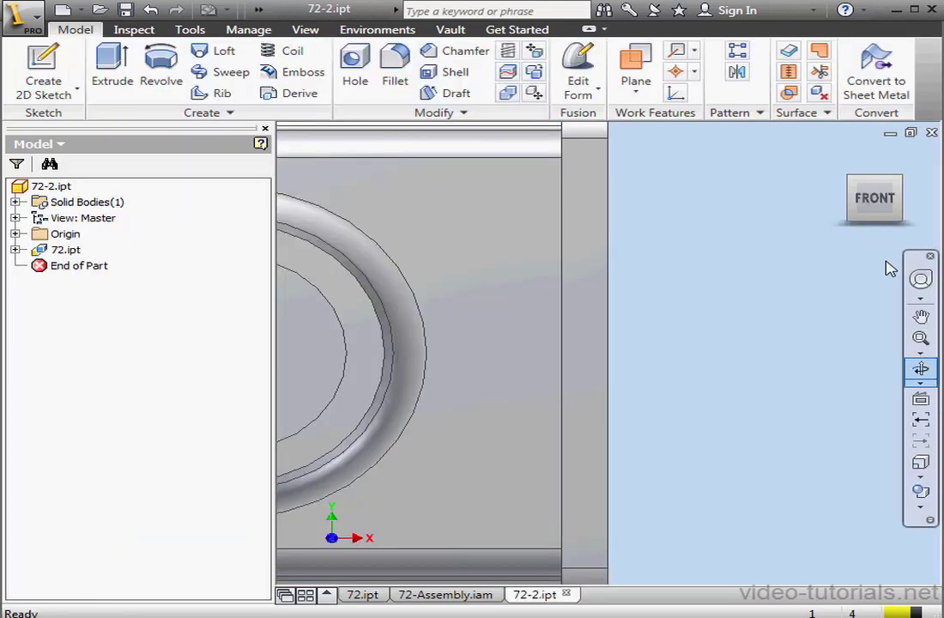
Save 72-2.ipt from an isometric view and expand its derived 72.ipt entry in the model tree
click(840, 159)
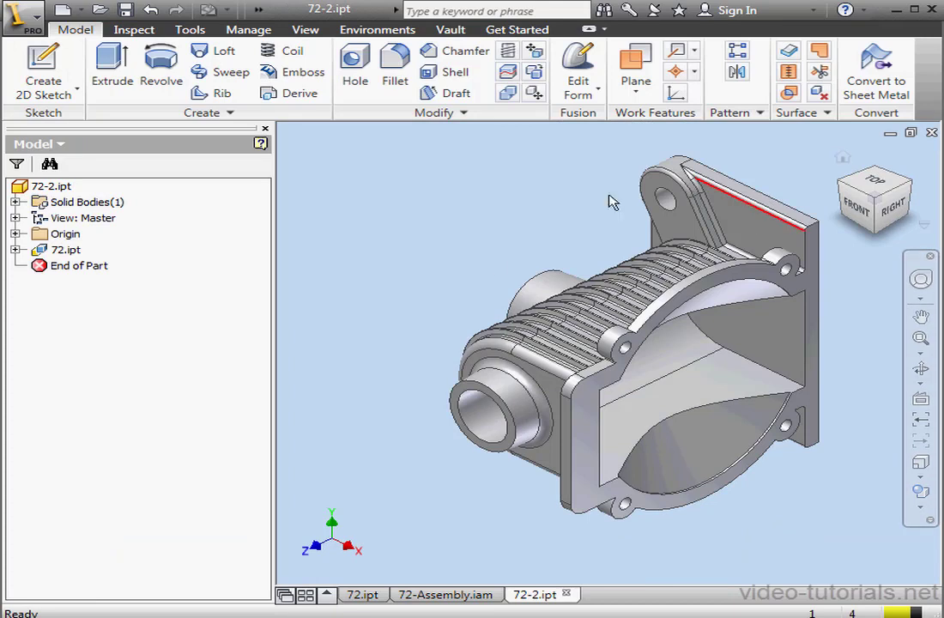
click(125, 11)
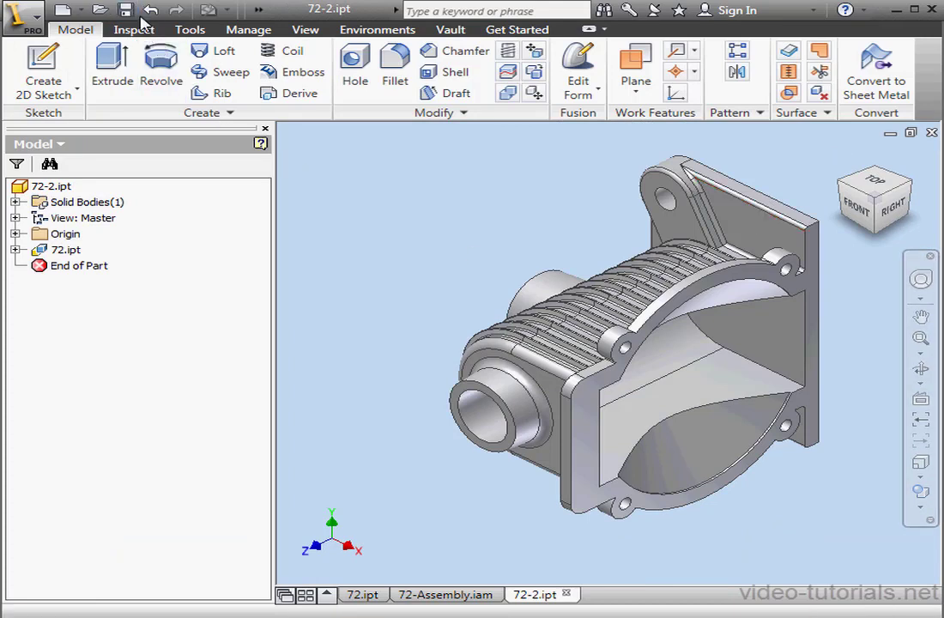
click(582, 244)
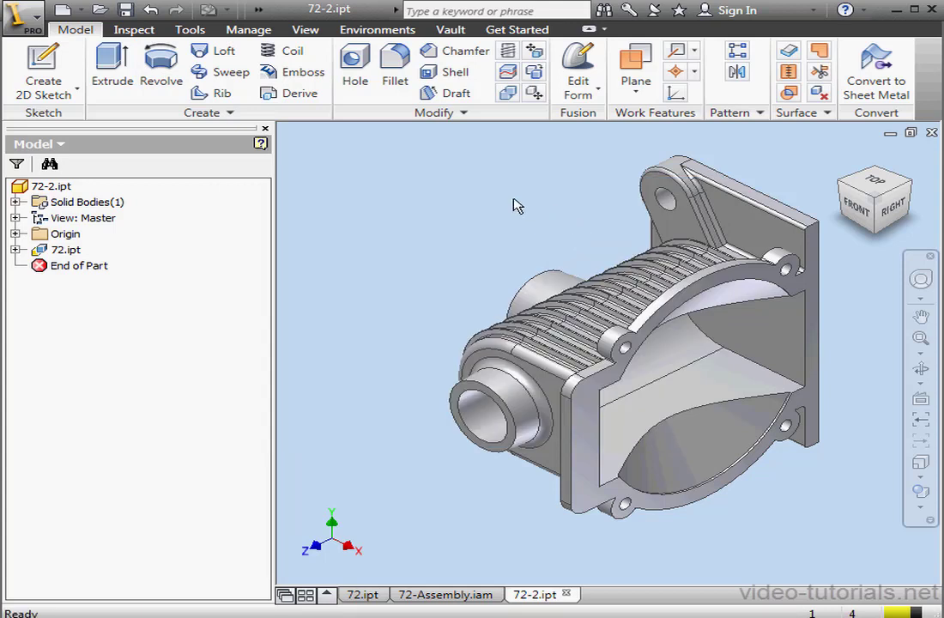
click(14, 249)
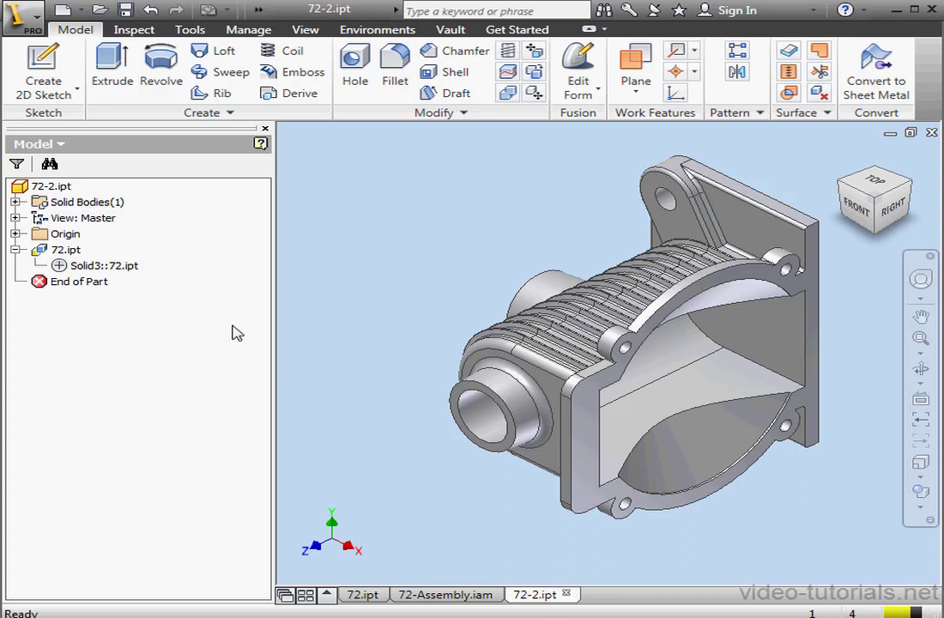
Return to 72.ipt and suppress the Split1 feature
click(363, 597)
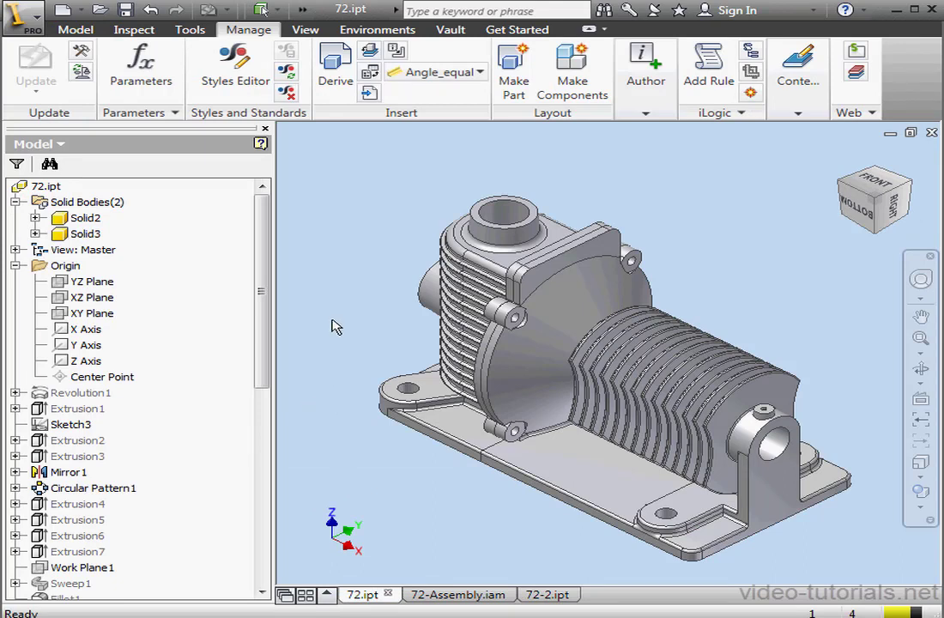
drag(263, 287, 288, 481)
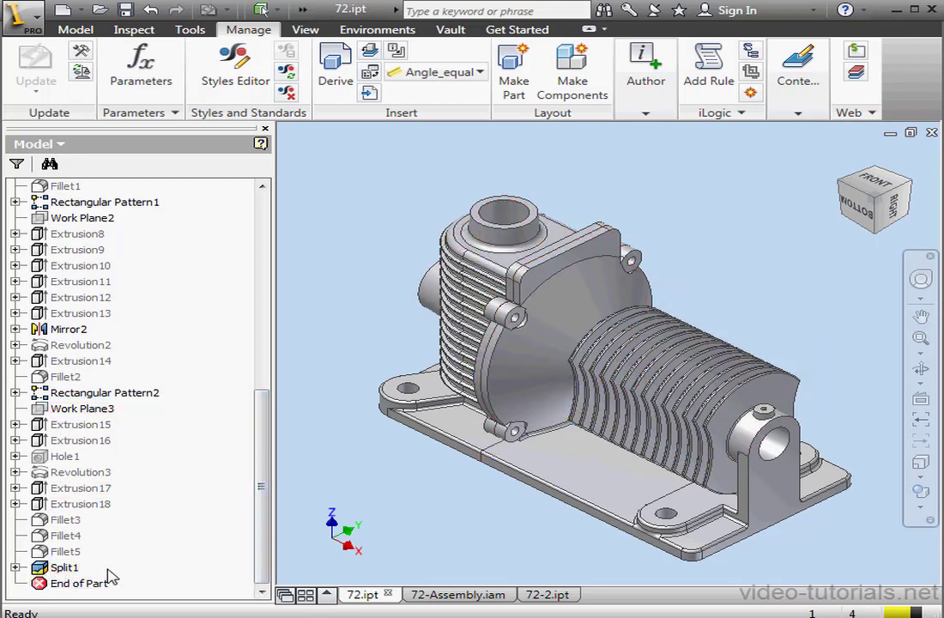
click(63, 567)
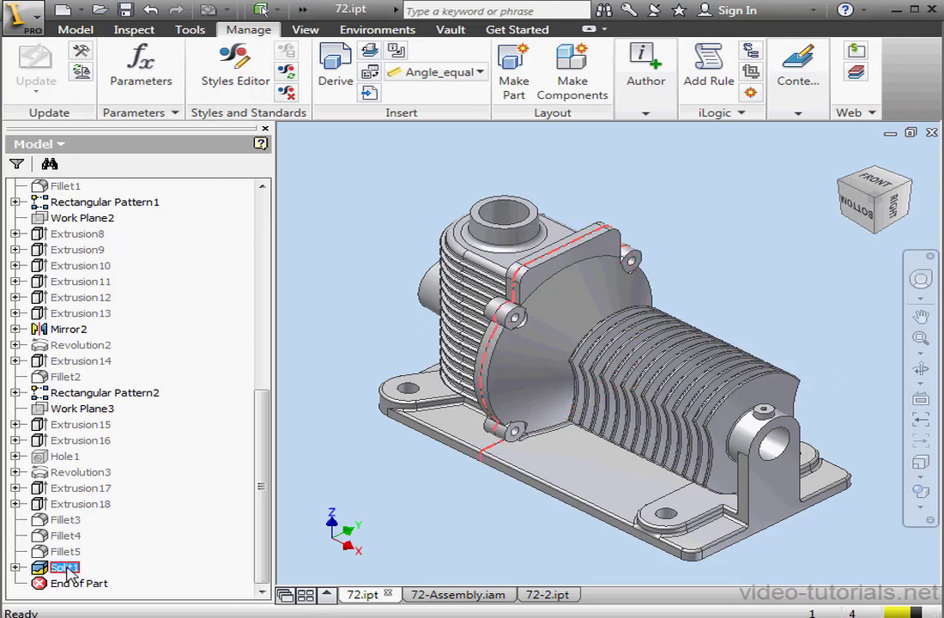
right_click(65, 567)
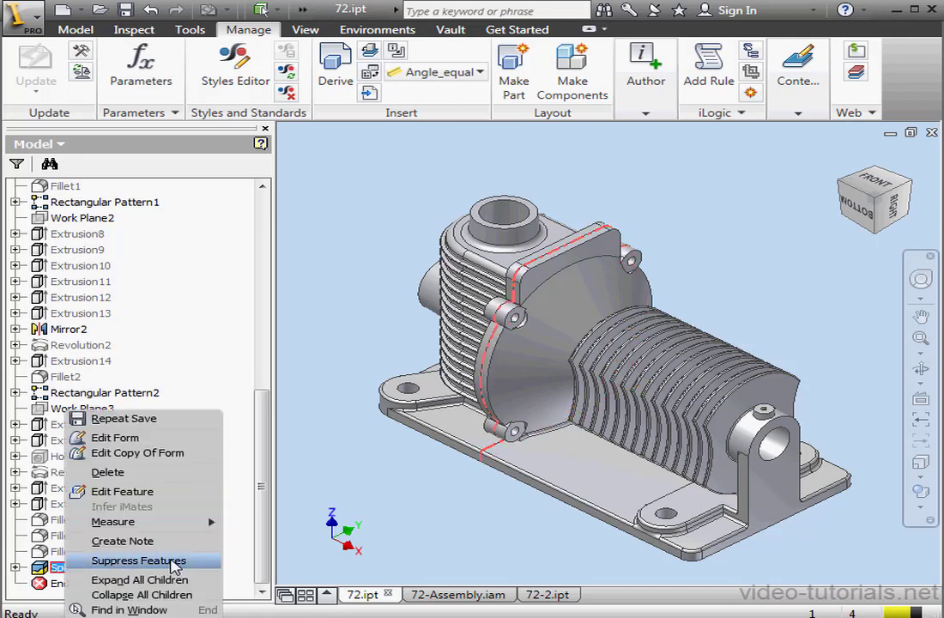
click(172, 560)
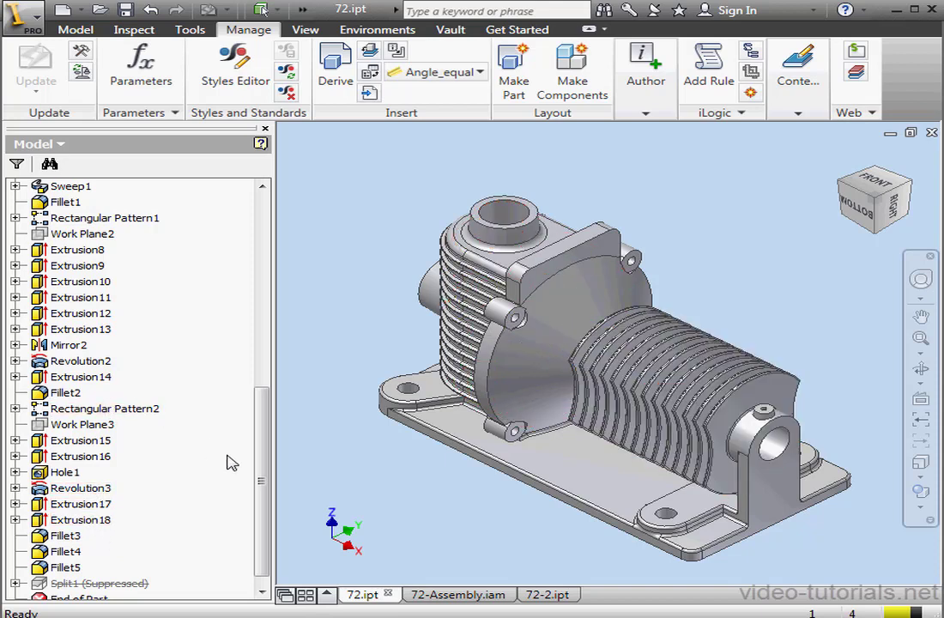
Review the Solid Bodies list of 72.ipt and unsuppress the Split1 feature
drag(263, 472, 265, 255)
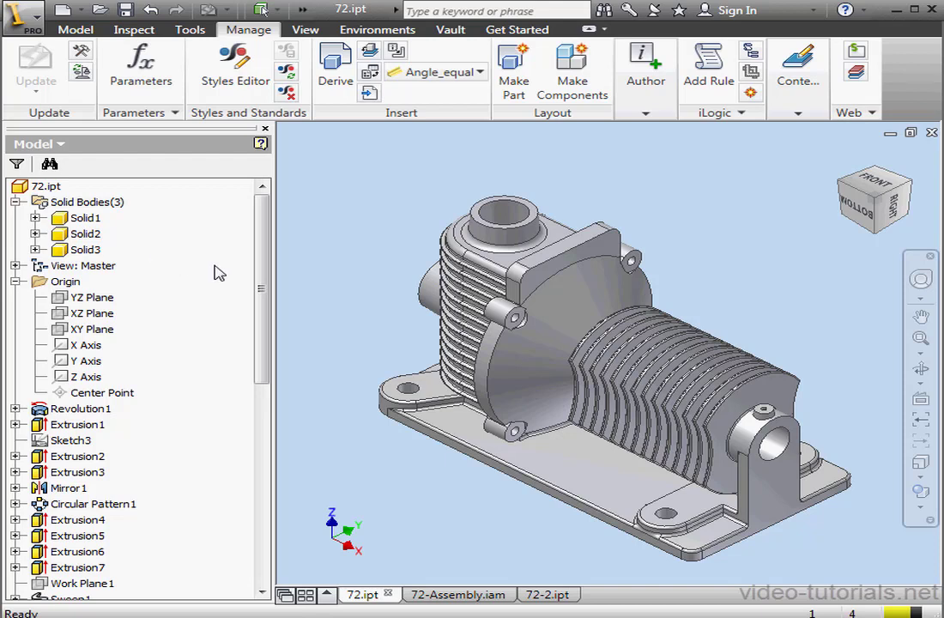
drag(261, 289, 283, 495)
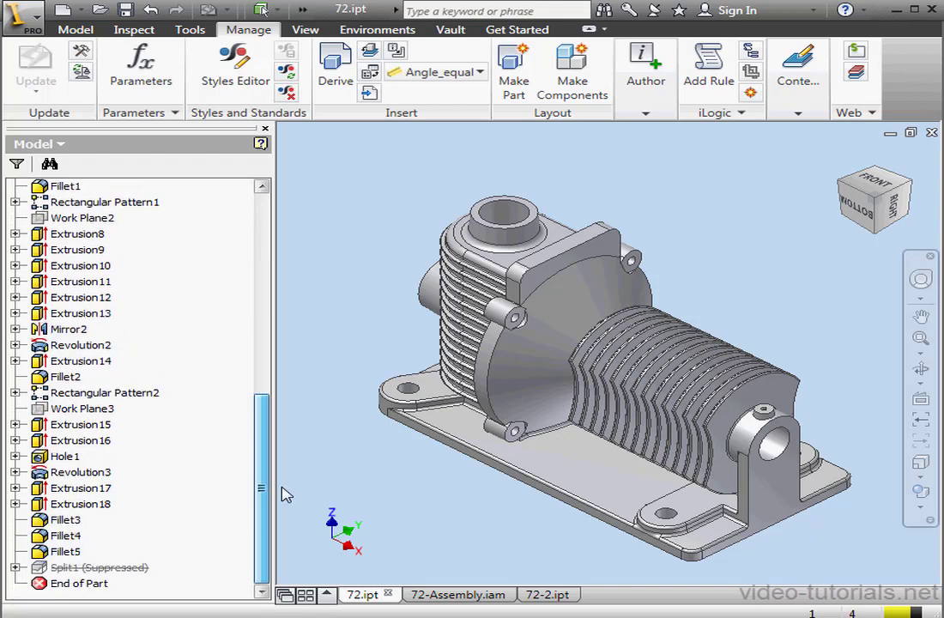
right_click(98, 569)
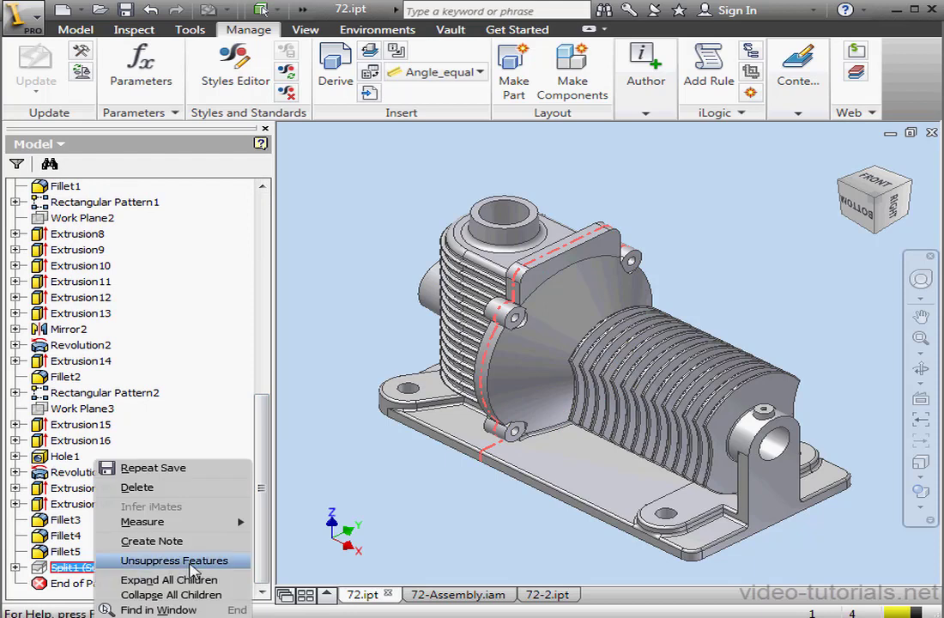
click(194, 560)
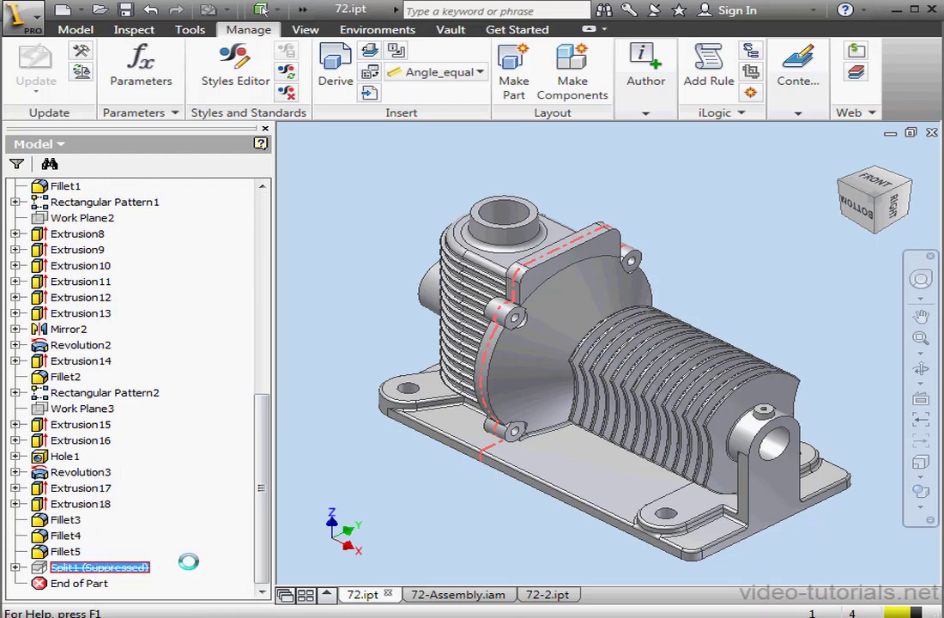
Sketch a rectangle about 107 by 124 mm on the base plate's upper face beside the upright finned housing and finish the sketch
right_click(474, 424)
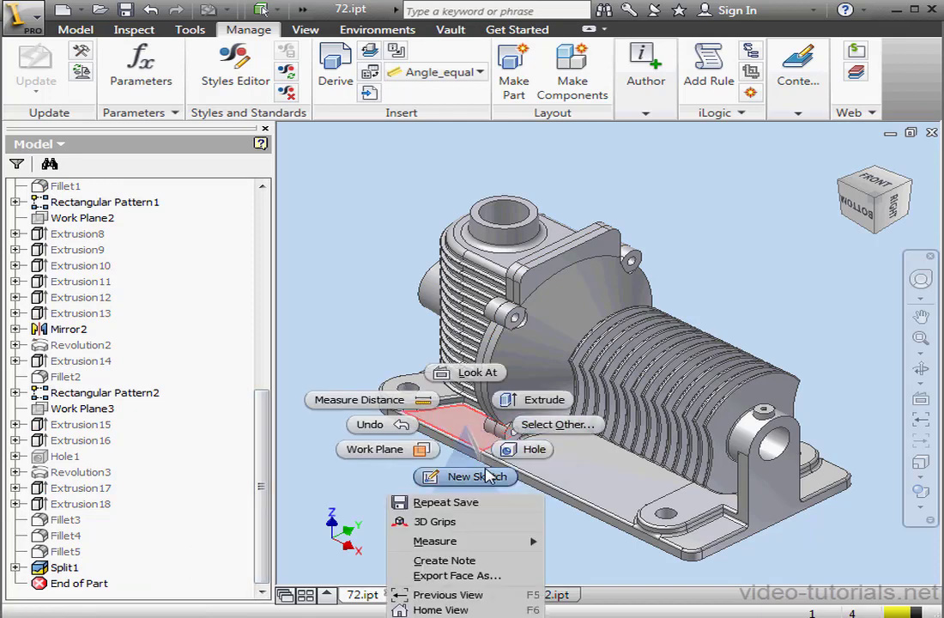
click(433, 477)
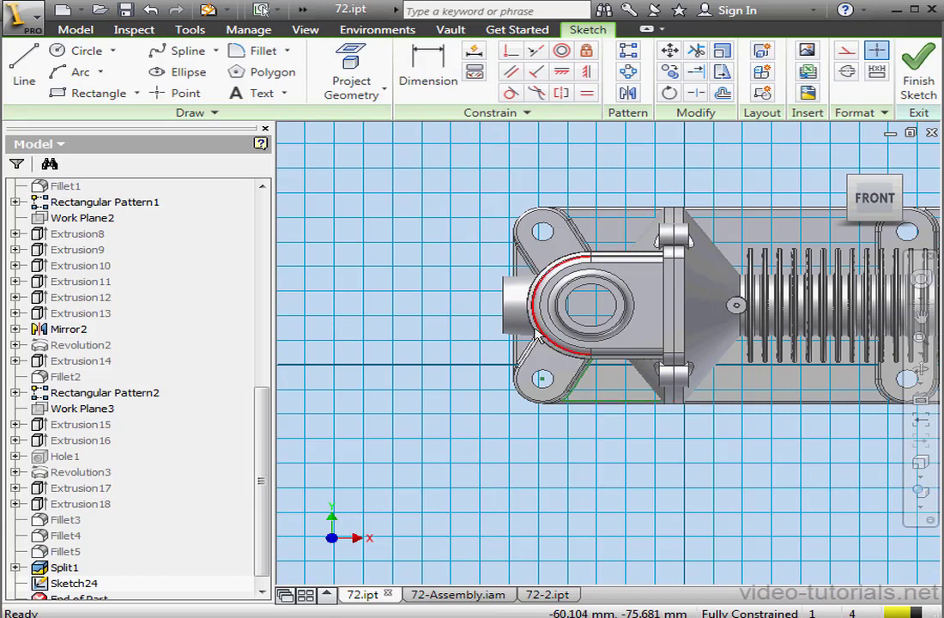
click(120, 93)
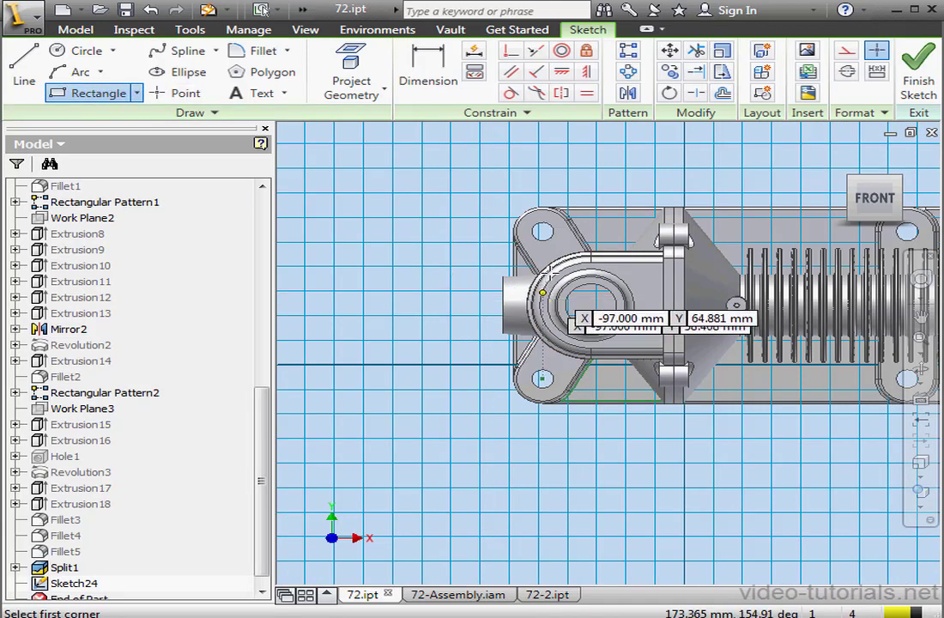
click(549, 265)
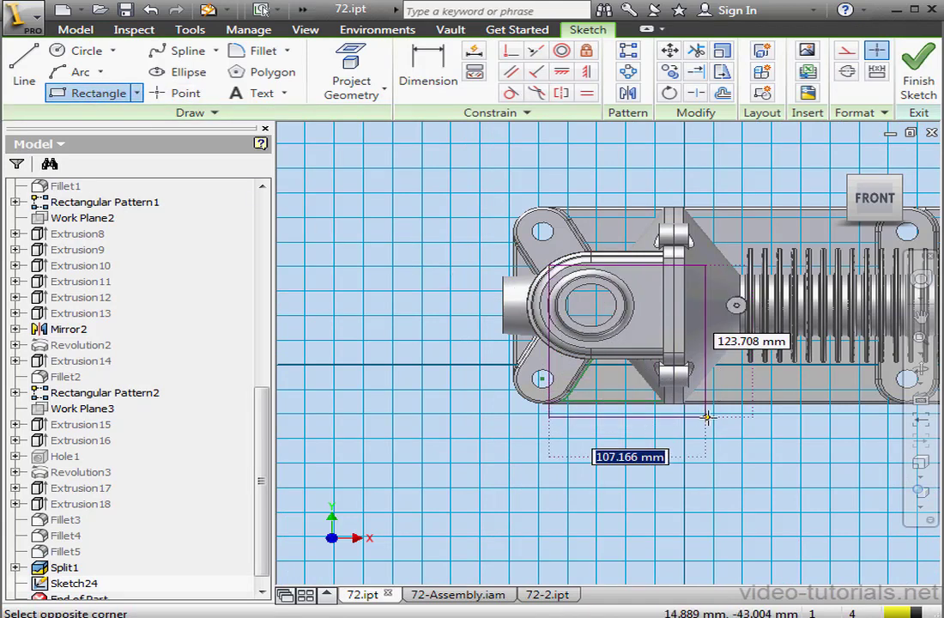
click(706, 418)
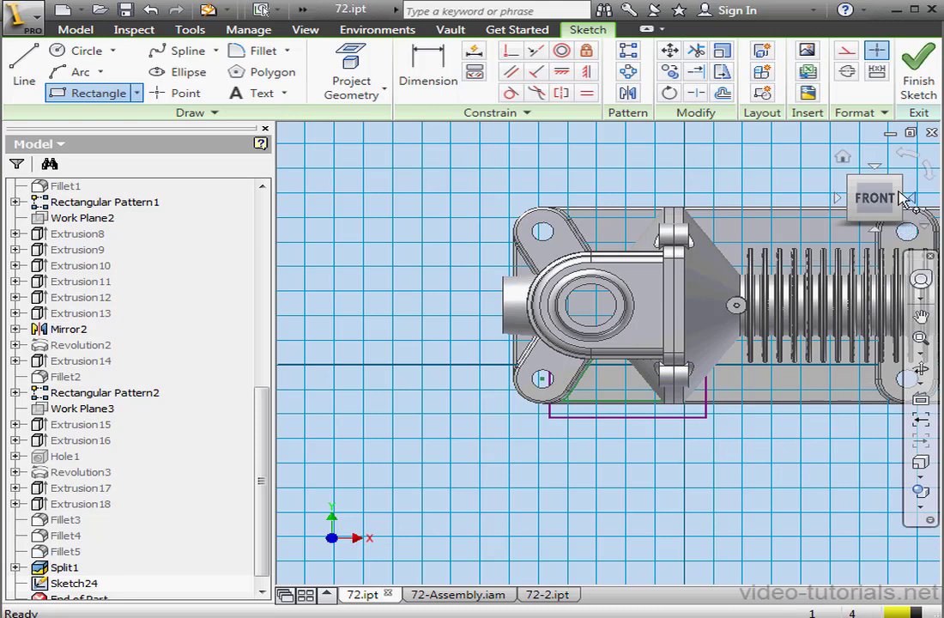
click(929, 81)
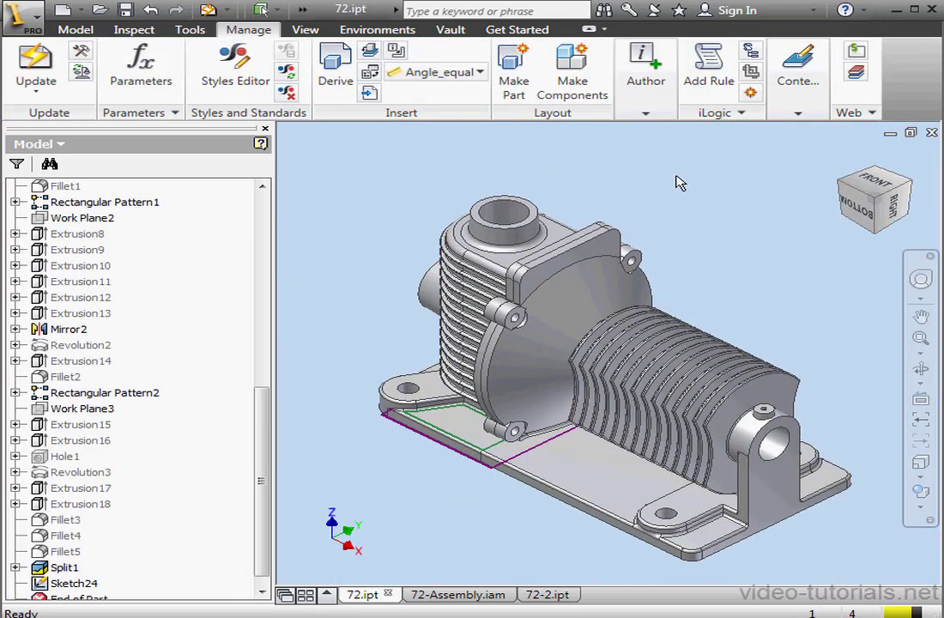
Extrude the rectangle region around the projected face outline upward 191.25 mm as a cut through the upright finned housing
click(79, 31)
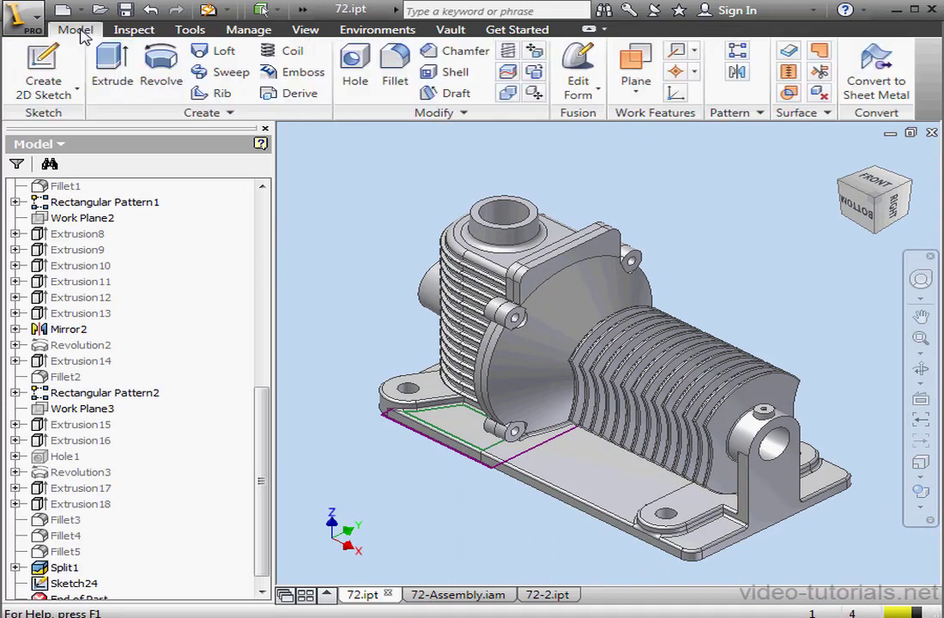
click(108, 74)
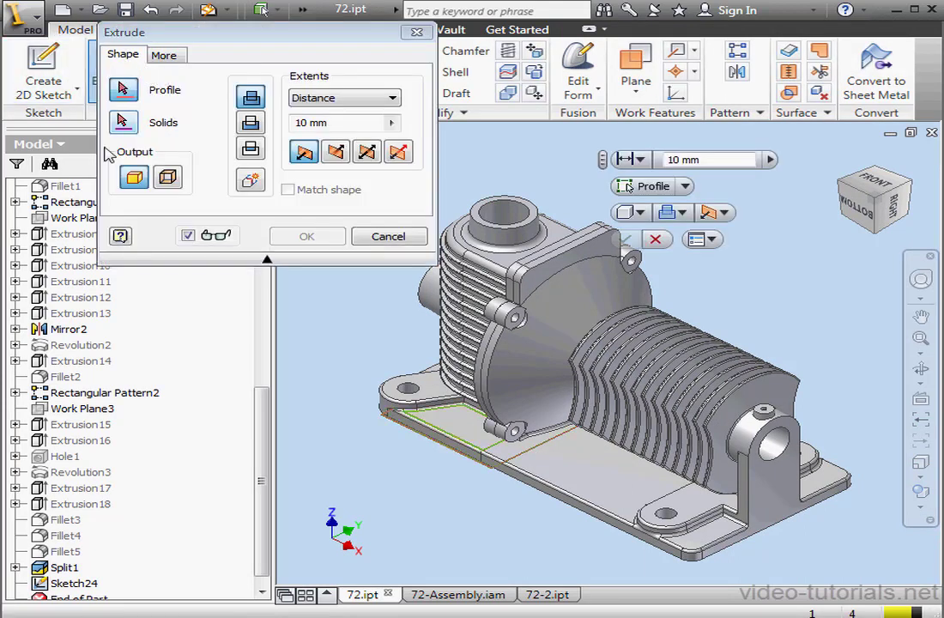
click(436, 445)
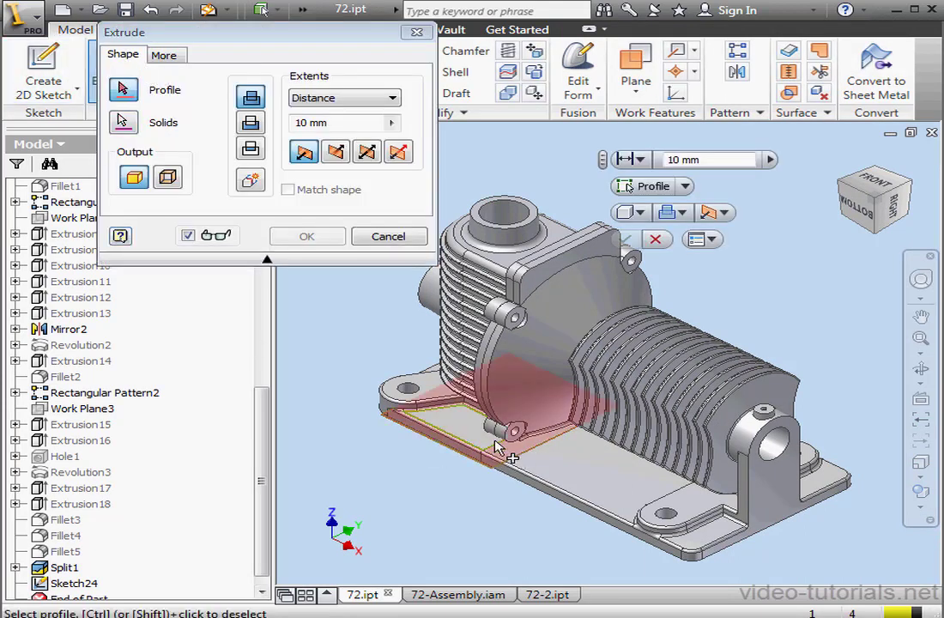
click(432, 446)
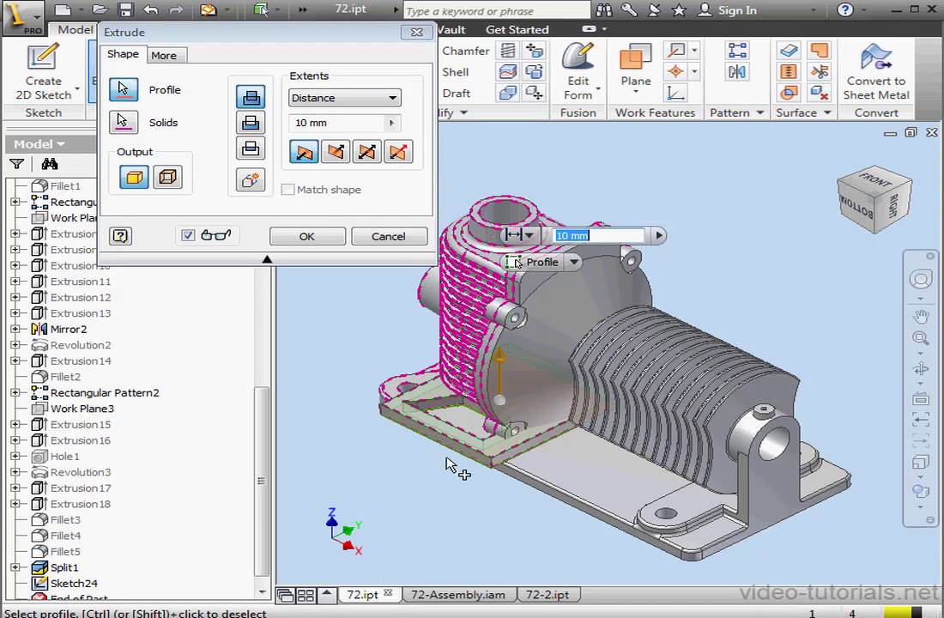
click(250, 122)
click(336, 151)
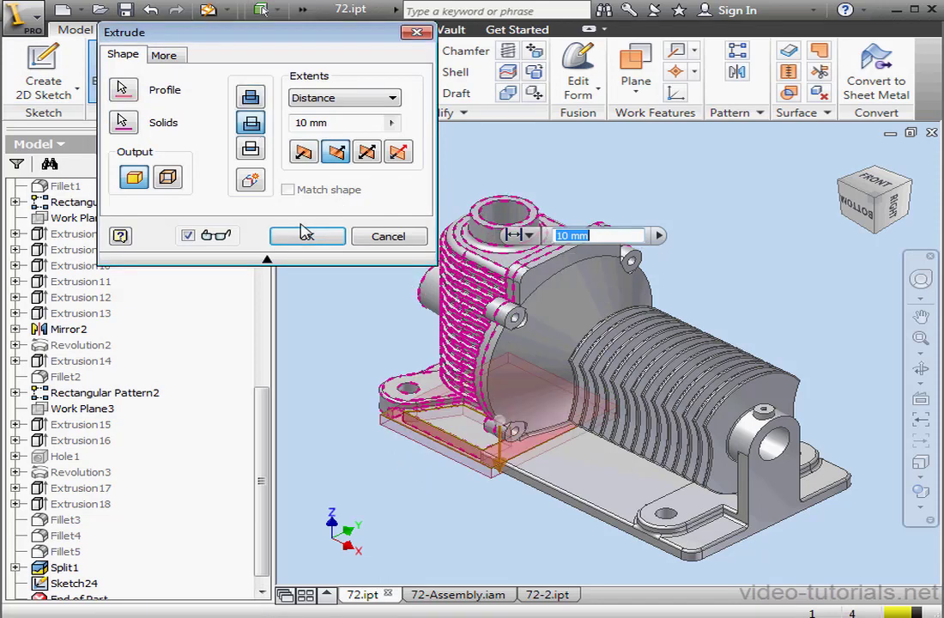
click(305, 153)
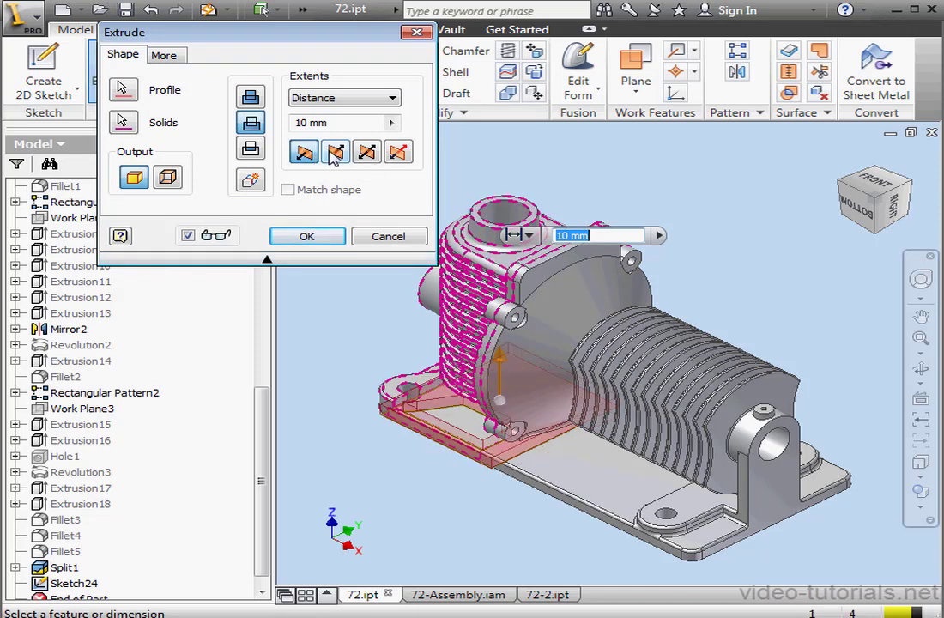
drag(502, 366, 448, 217)
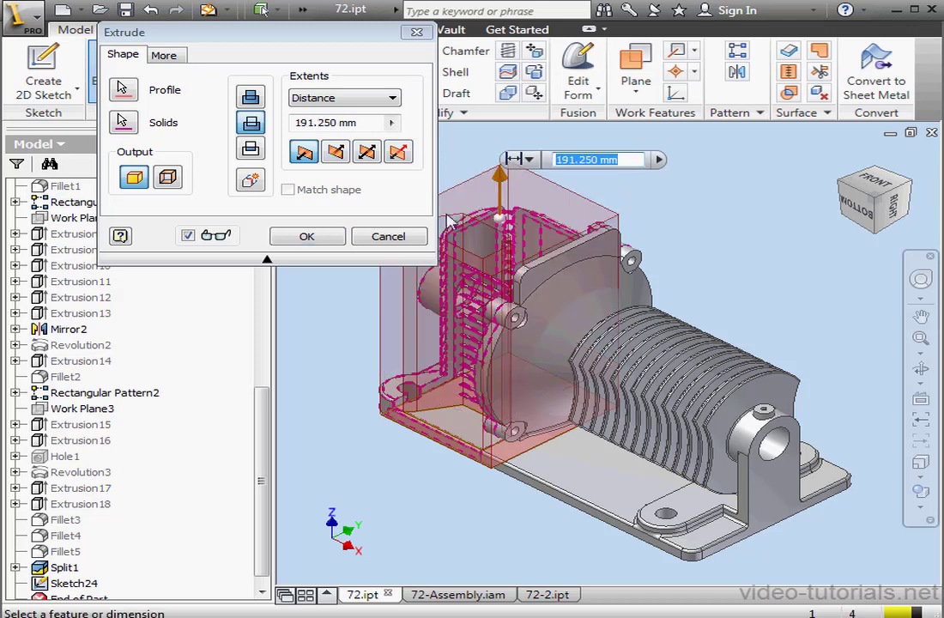
click(331, 239)
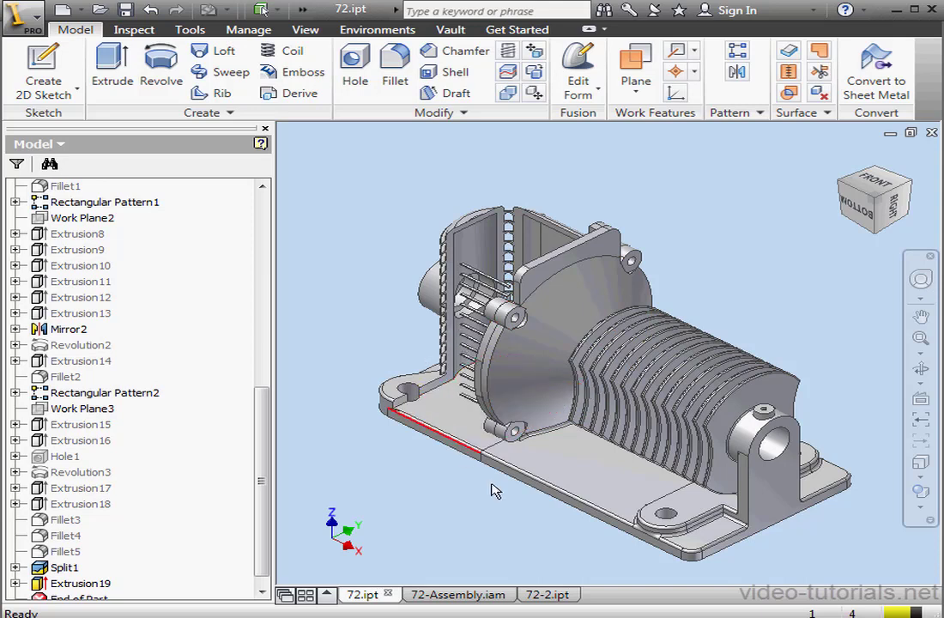
Switch to 72-2.ipt and update it with the changes made in 72.ipt
click(558, 598)
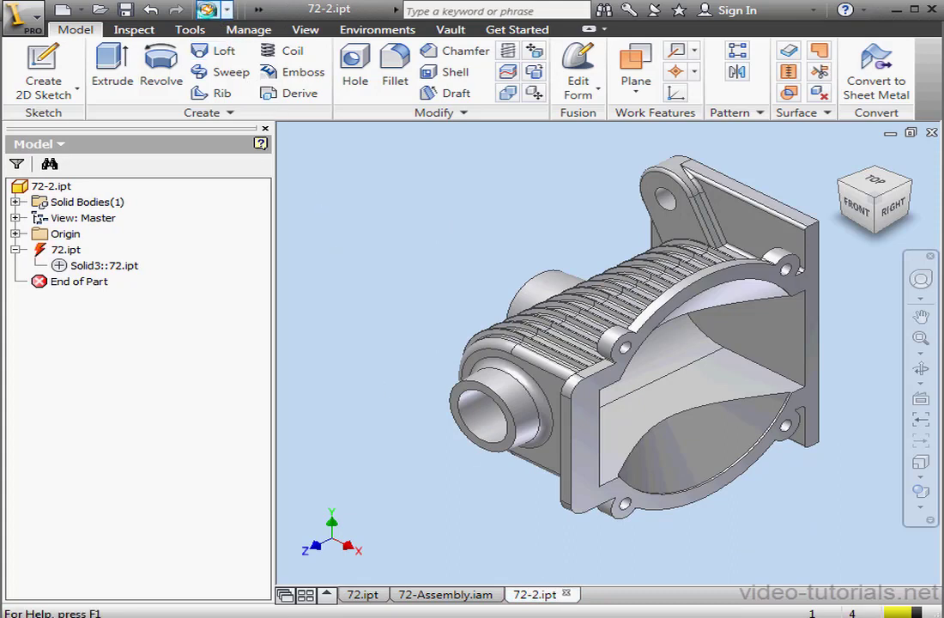
click(207, 10)
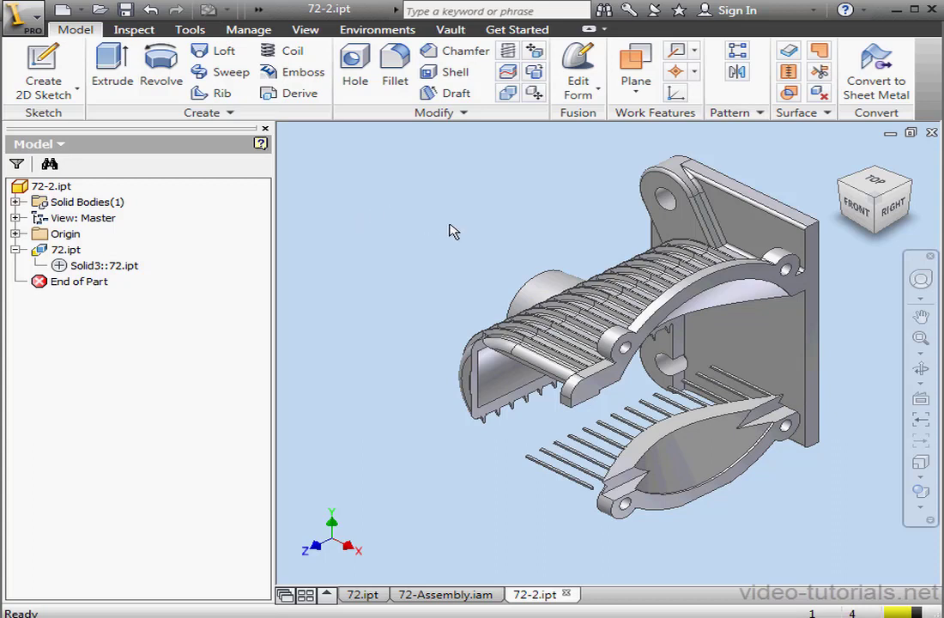